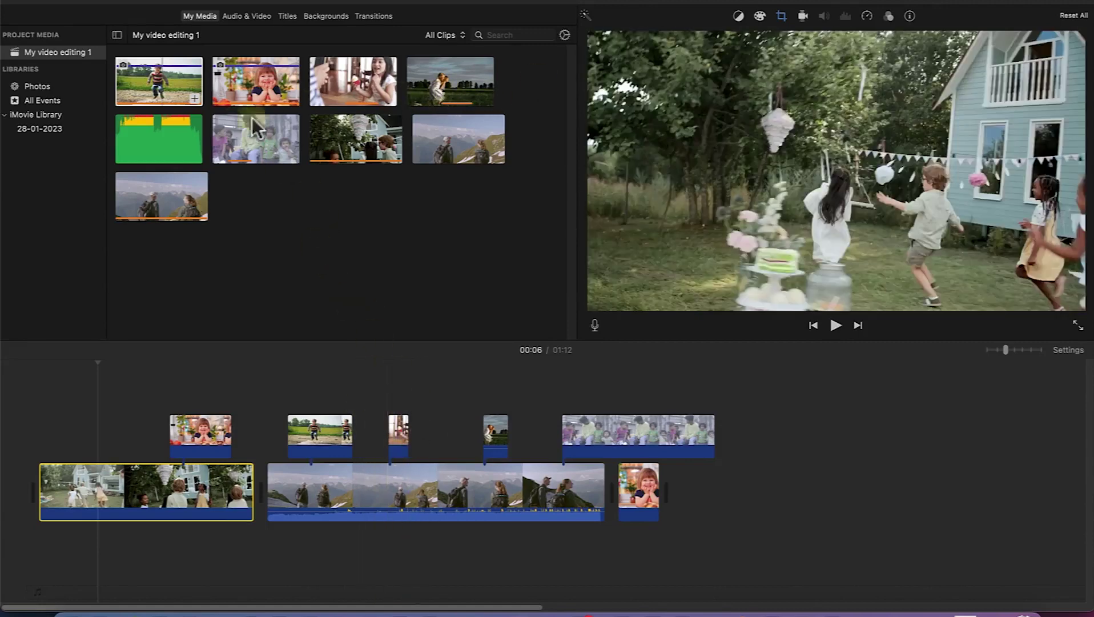
Step: Browse the Music, Apple TV and Sound Effects audio sources and preview the Whale Sounds effect
left_click(243, 16)
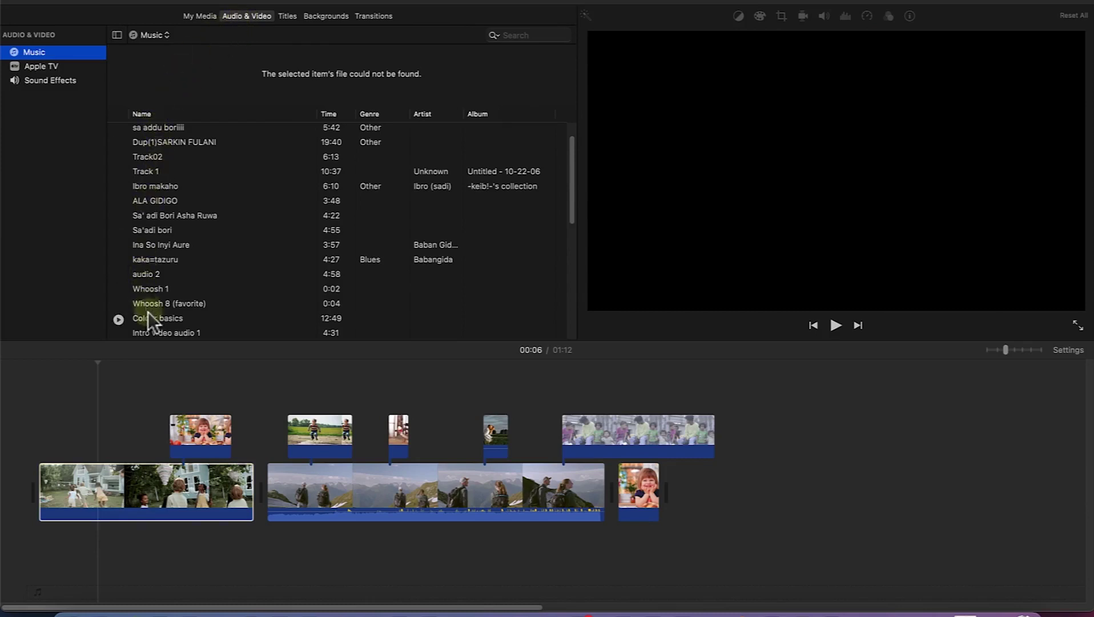
left_click(183, 215)
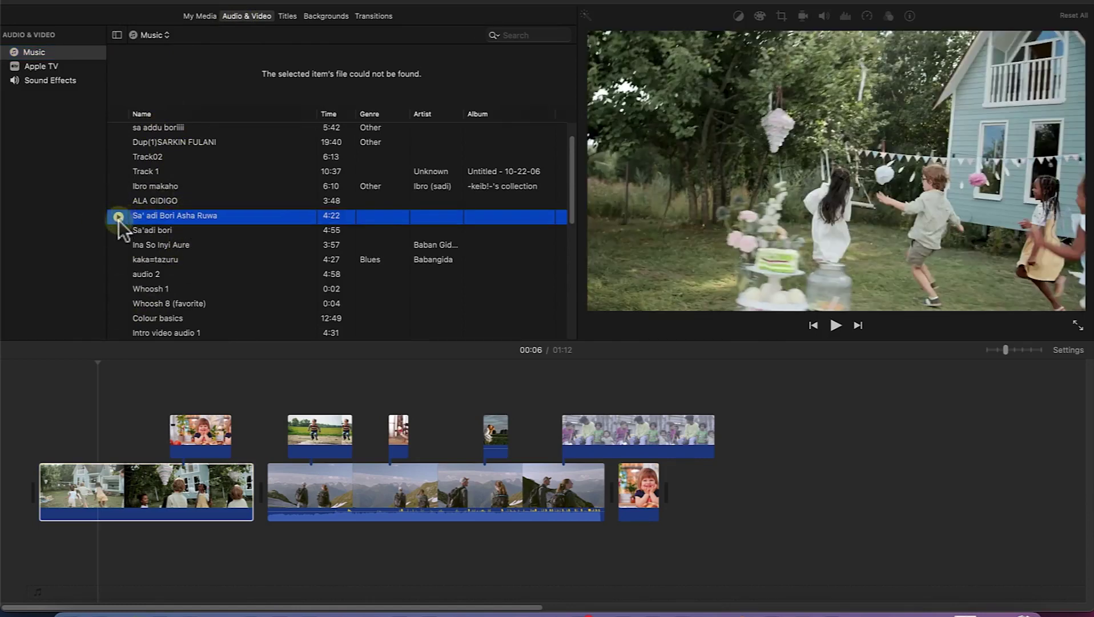
left_click(49, 67)
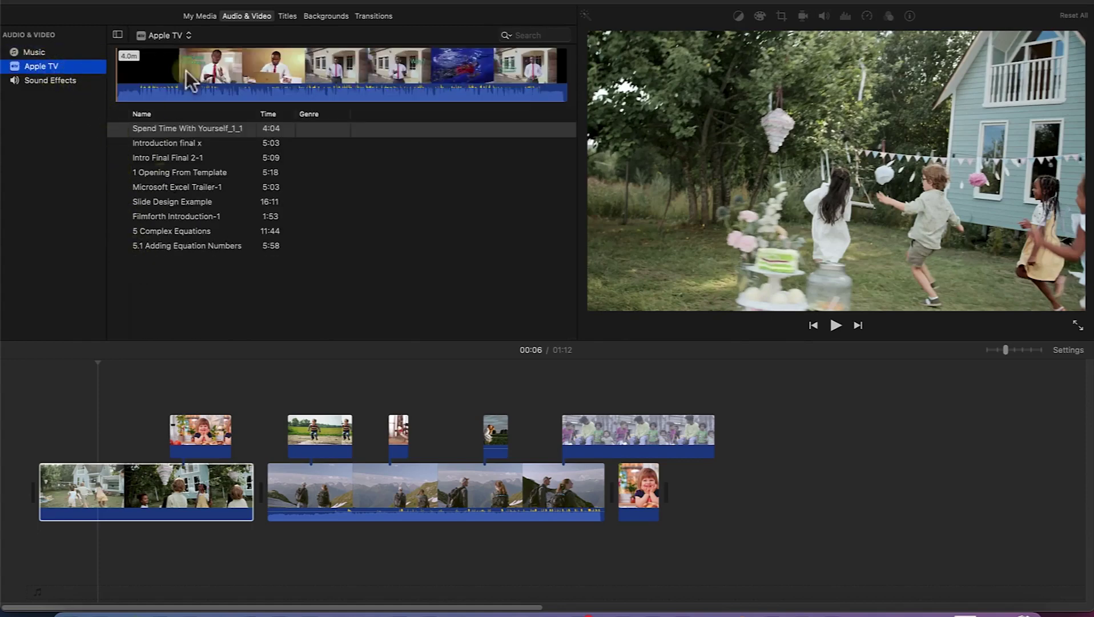
left_click(157, 97)
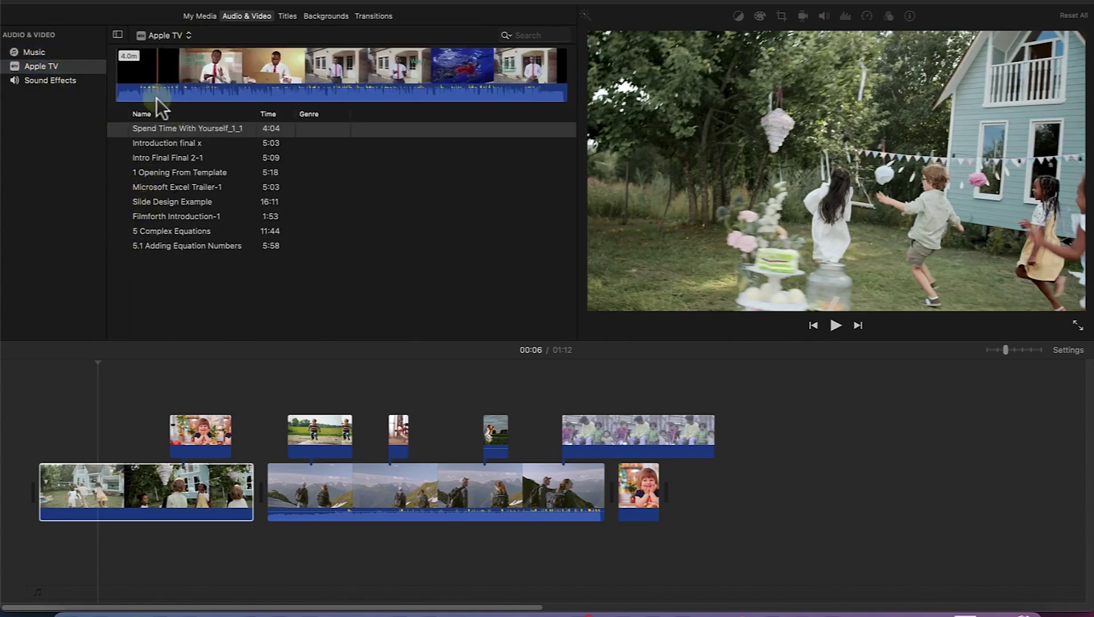
left_click(65, 83)
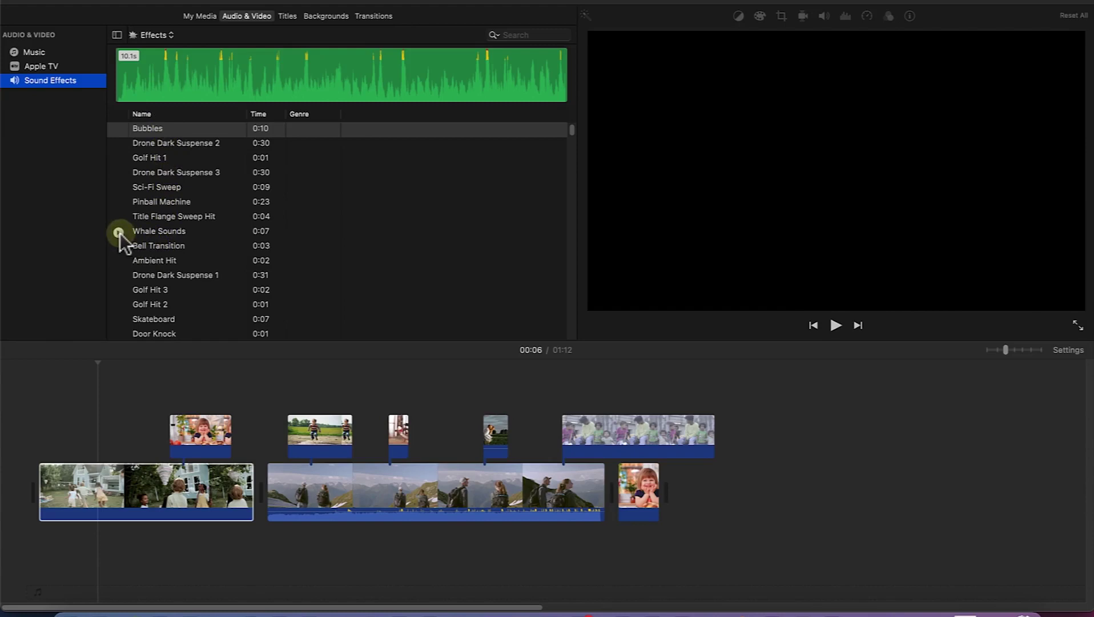
left_click(119, 233)
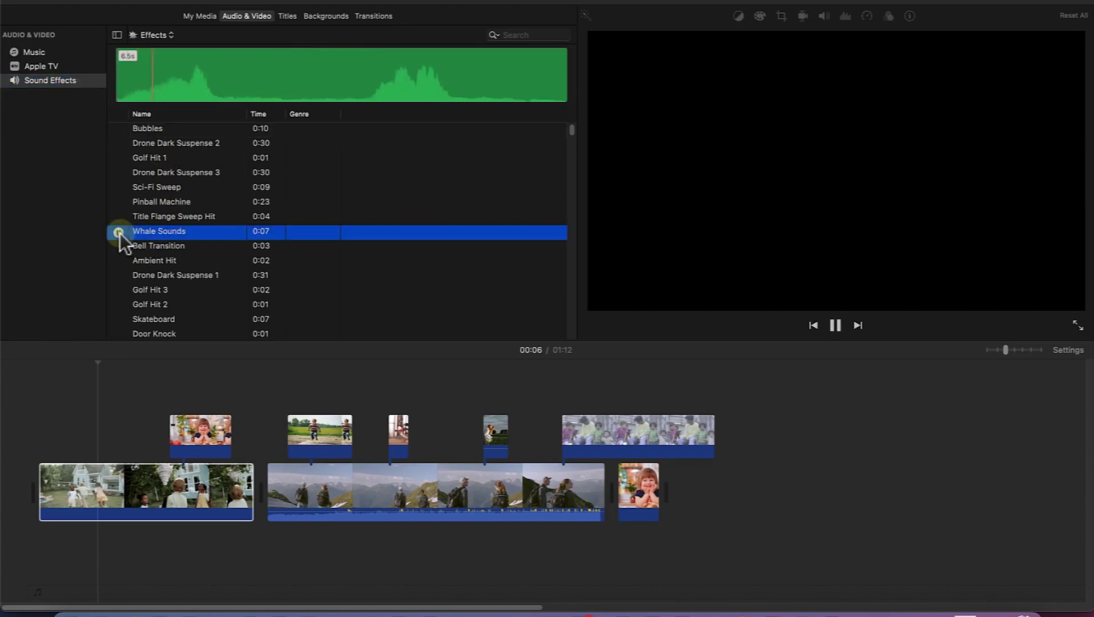
left_click(119, 232)
Step: Add the Peach Cobbler jingle beneath the video from the start of the timeline and trim its end to 31.5 s
scroll(180, 248, "down", 10)
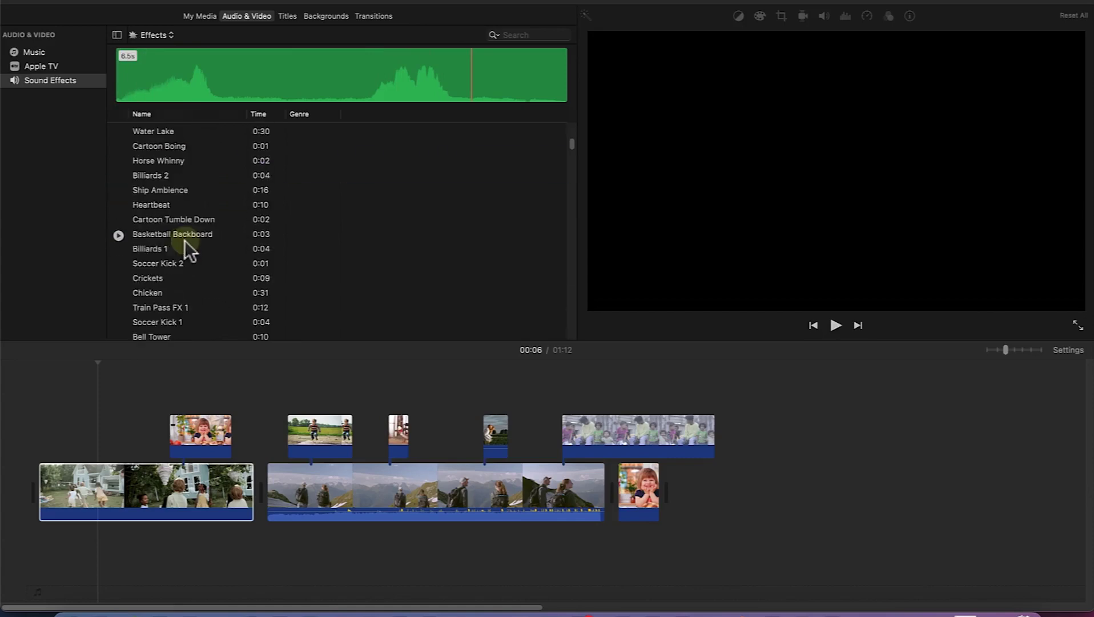
scroll(185, 238, "down", 20)
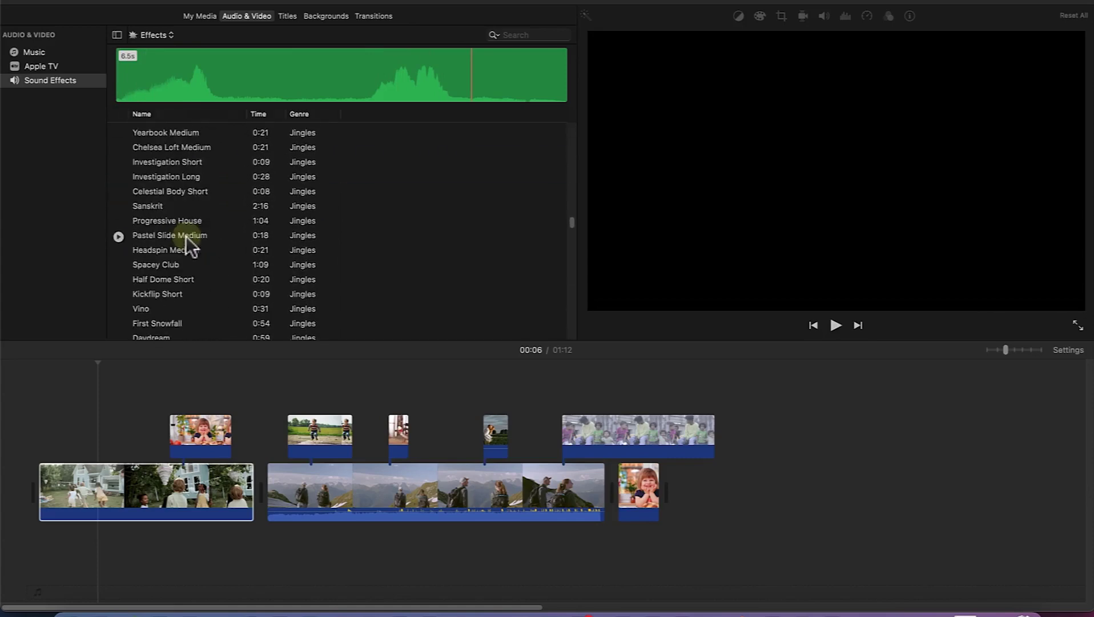
scroll(186, 235, "down", 5)
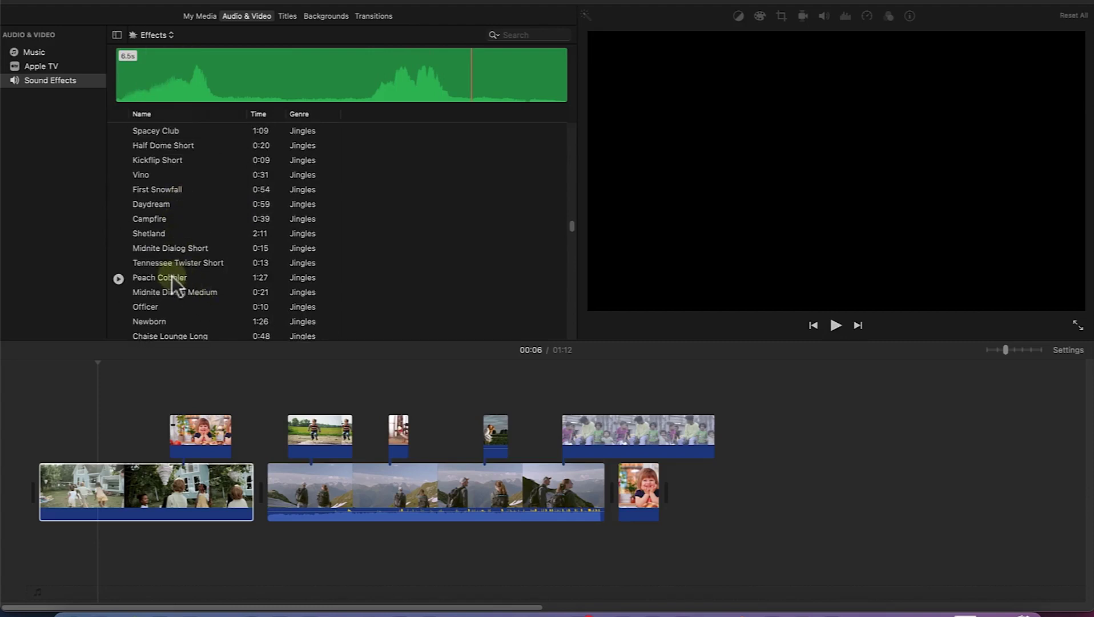
left_click_drag(179, 329, 127, 540)
left_click_drag(610, 556, 461, 560)
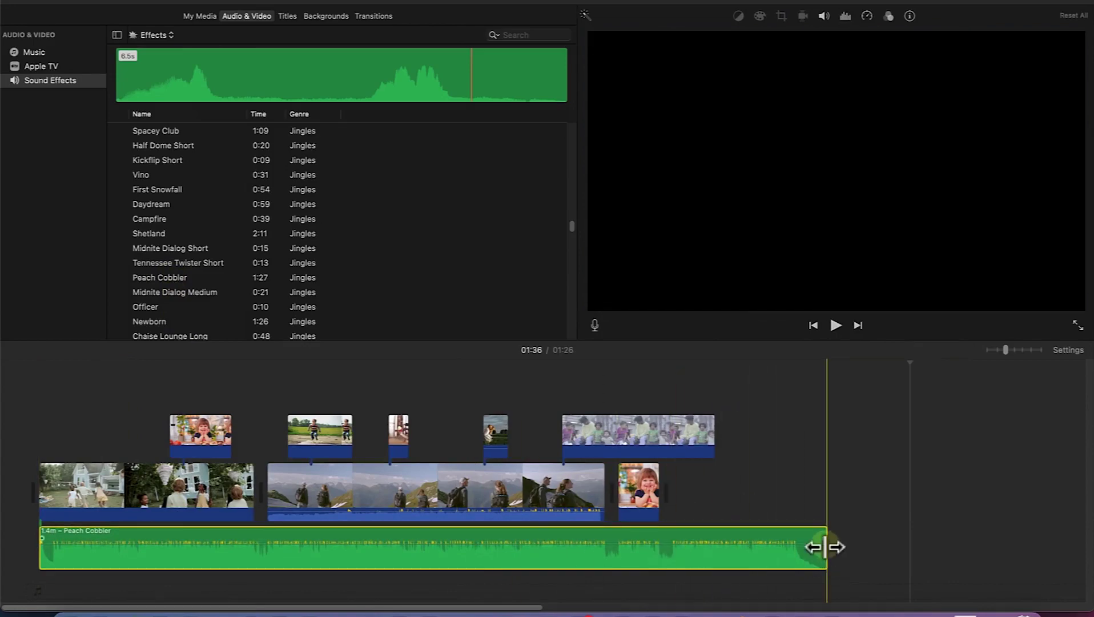
left_click_drag(825, 546, 326, 547)
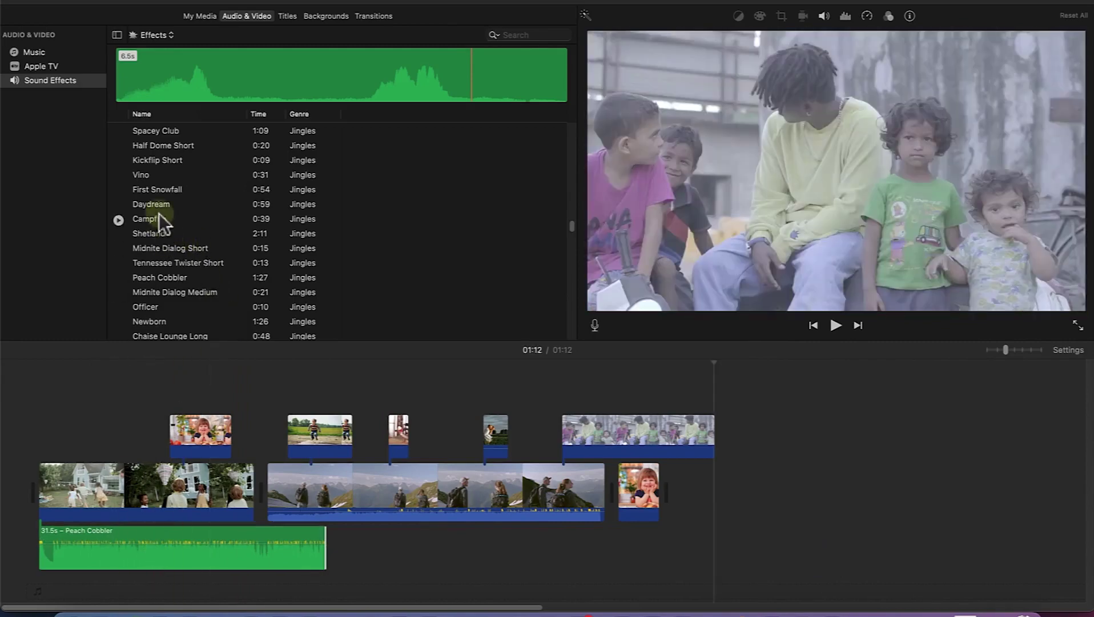
Step: Place the First Snowfall jingle directly after Peach Cobbler and trim it to 36.0 s, ending with the main video track
left_click_drag(166, 189, 393, 542)
left_click_drag(571, 558, 511, 556)
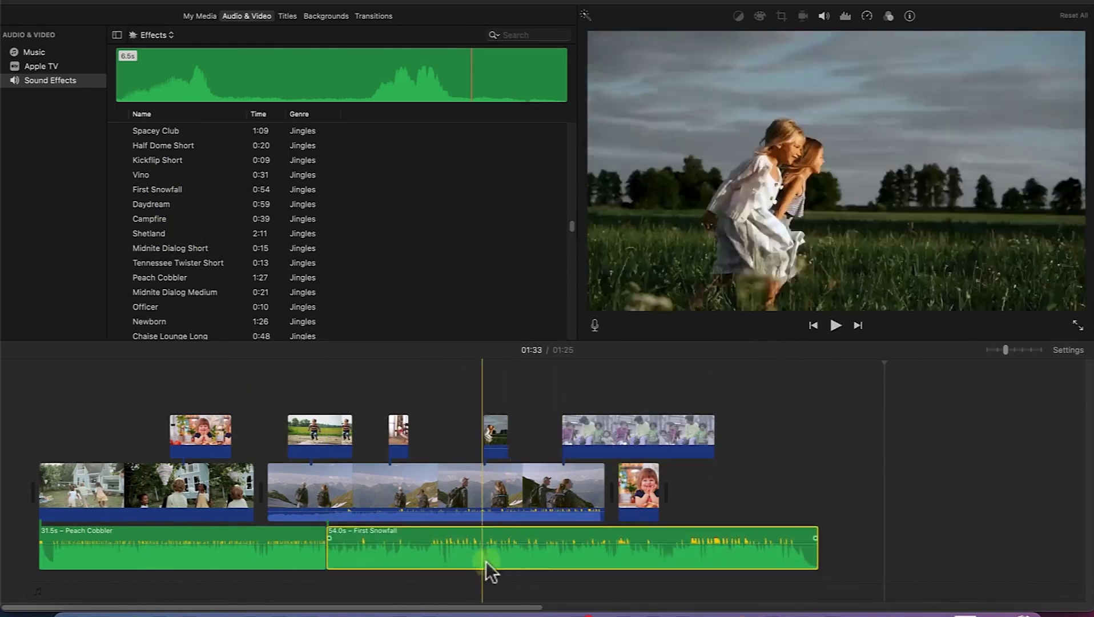
left_click_drag(811, 552, 659, 549)
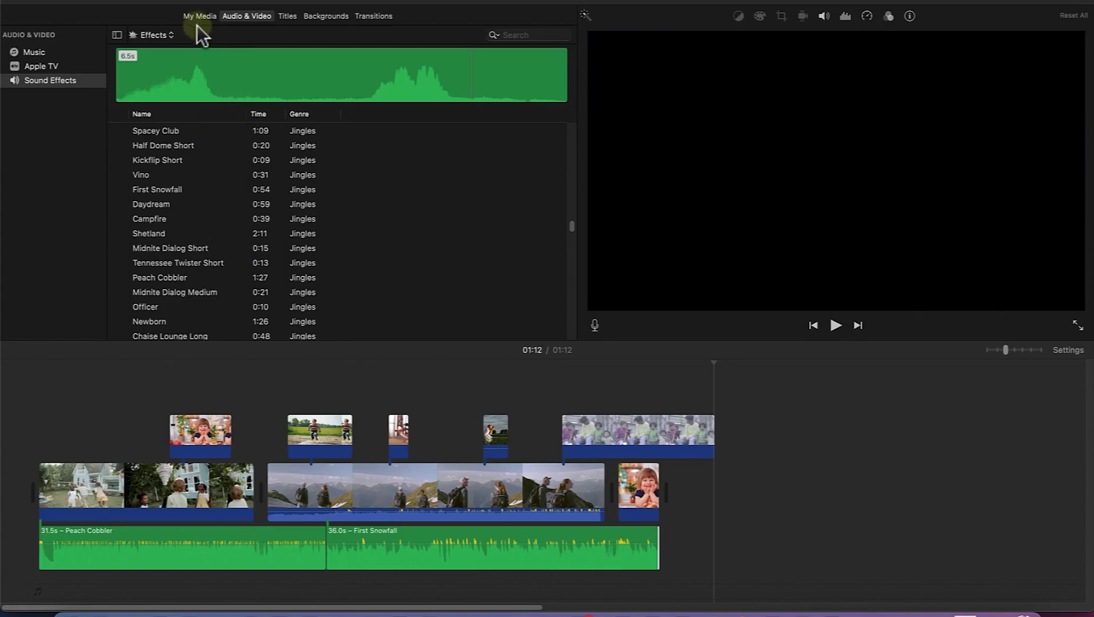
Step: Look up lifelike-126735.mp3 in the Music folder of the media import window and close the window without importing
left_click(198, 17)
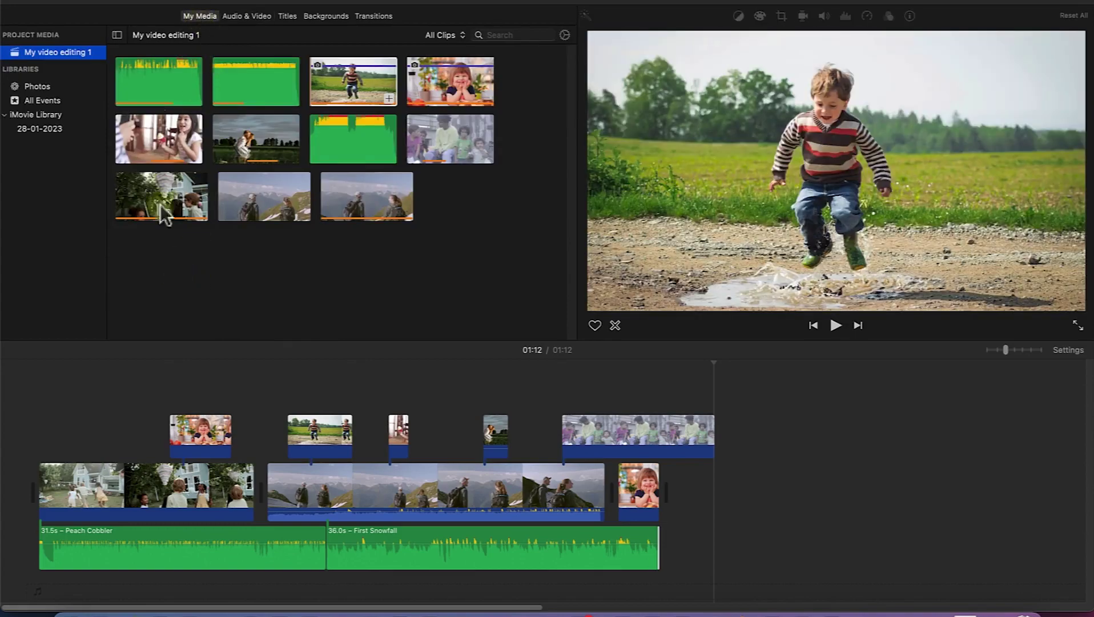
left_click(146, 9)
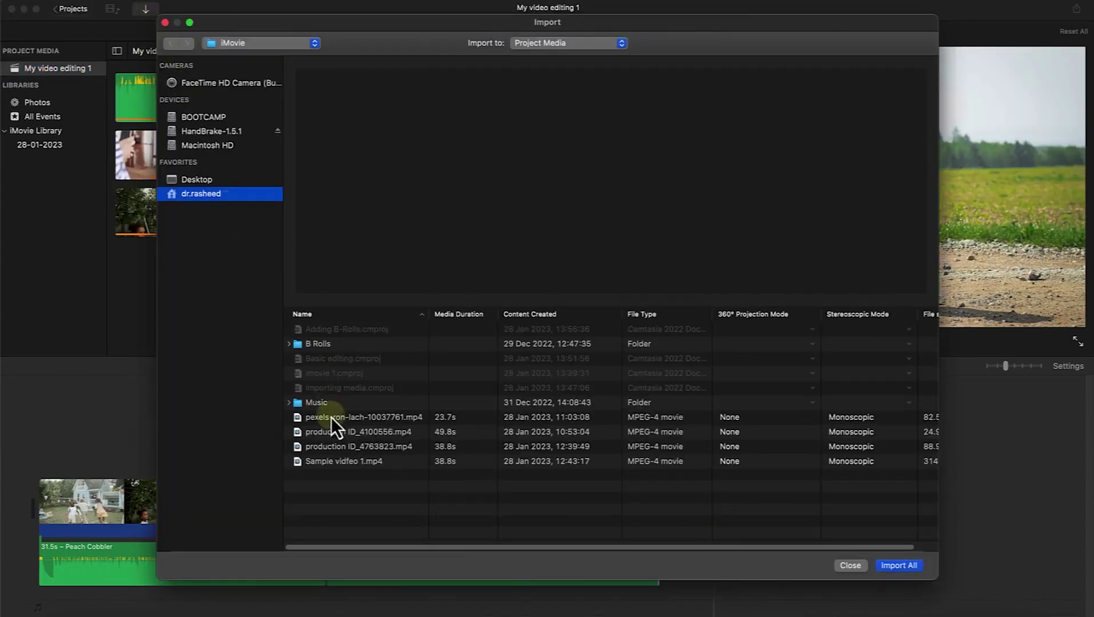
left_click(307, 404)
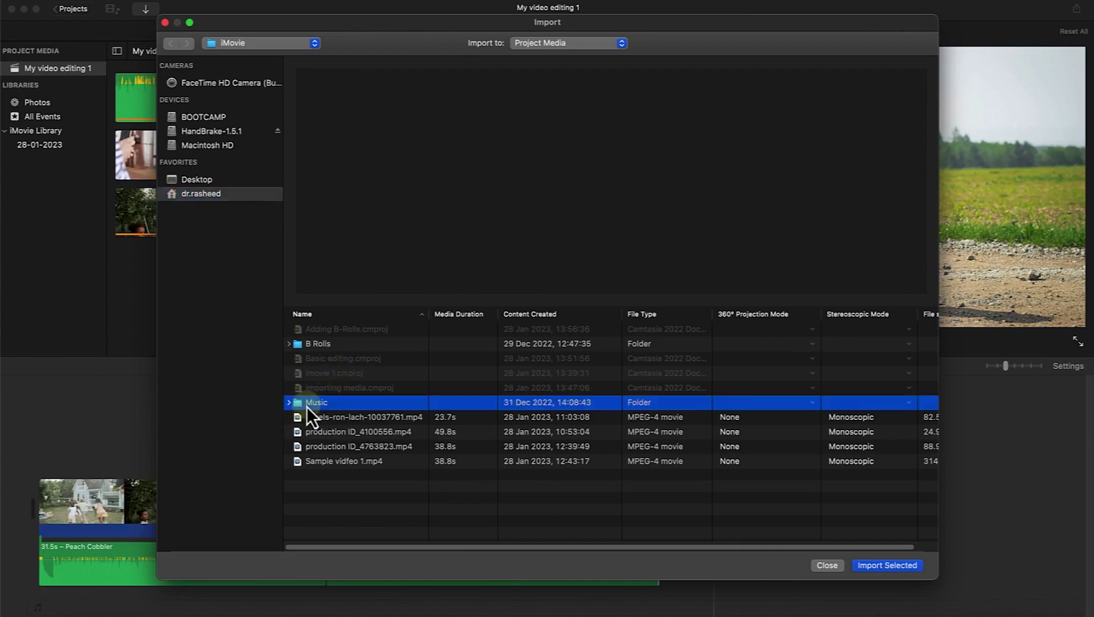
left_click(288, 402)
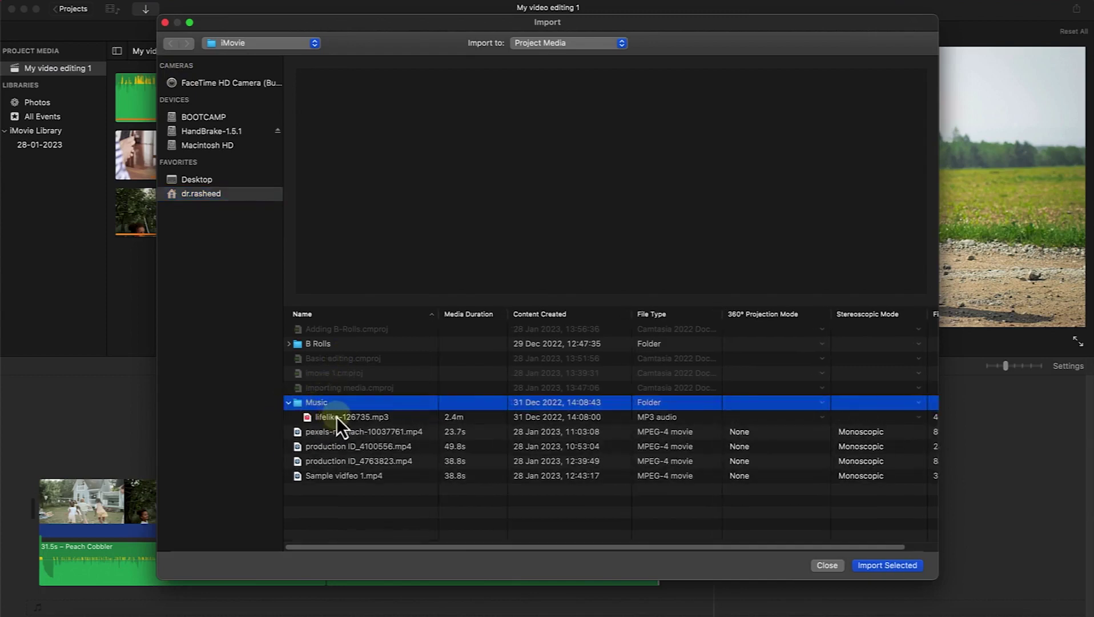
left_click(337, 416)
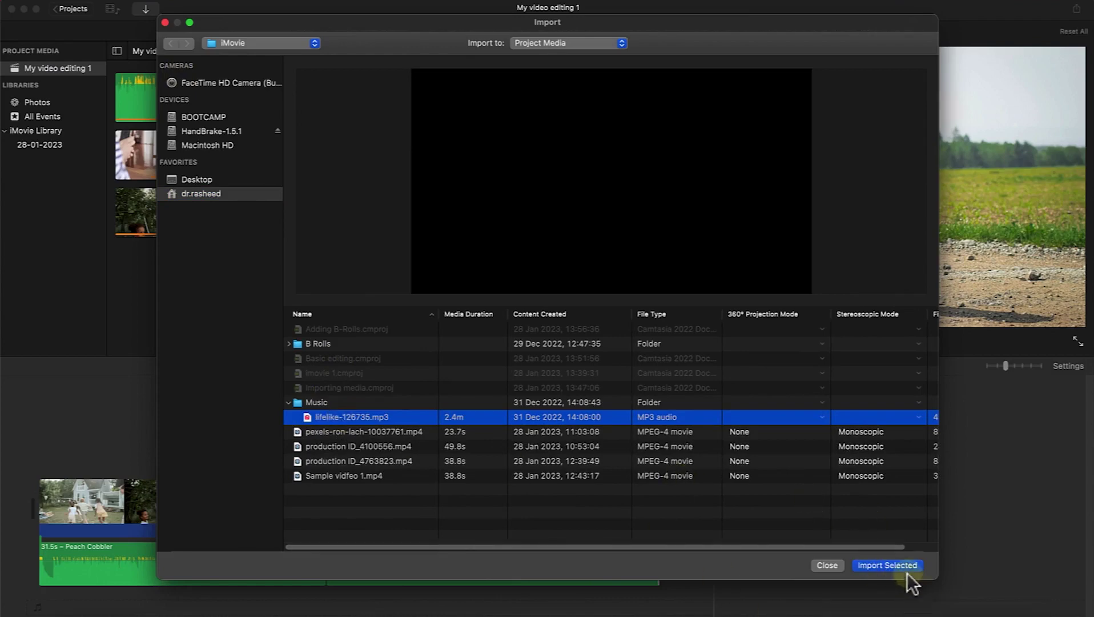
left_click(825, 565)
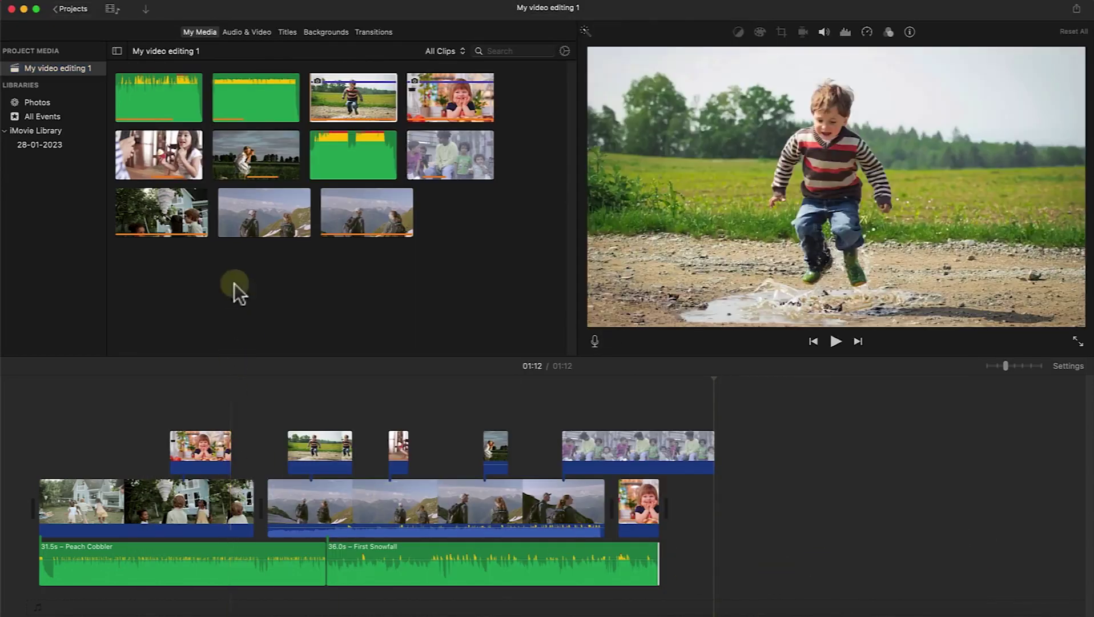
Step: Try adding the 54.0 s First Snowfall clip from the project media as a separate background music track, and remove it again
left_click(142, 101)
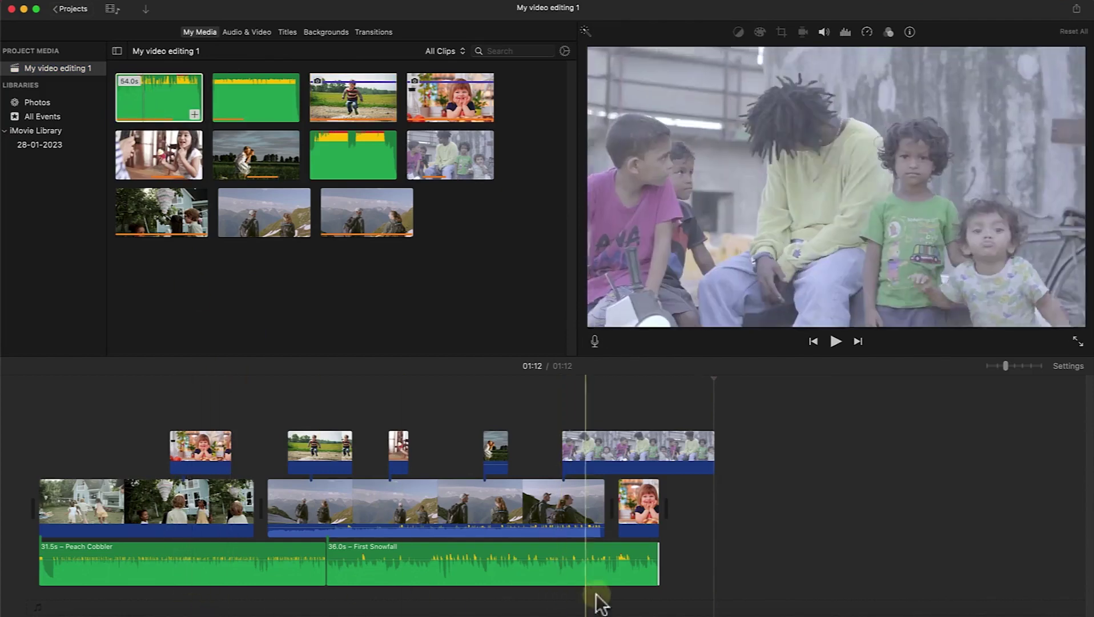
left_click(729, 525)
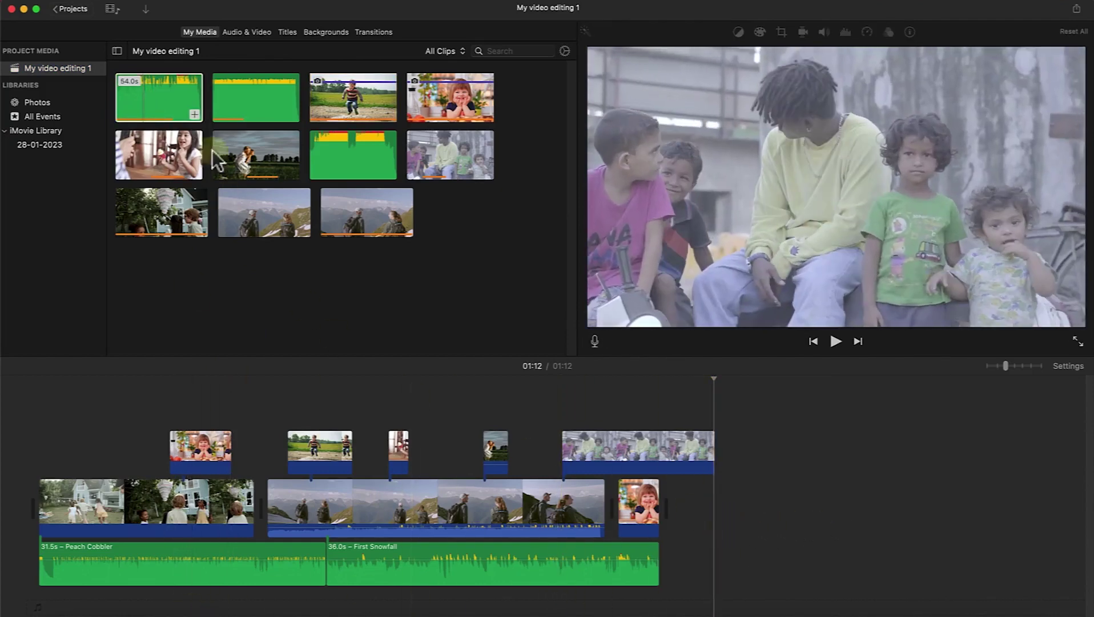
left_click(195, 111)
left_click(194, 114)
left_click(261, 396)
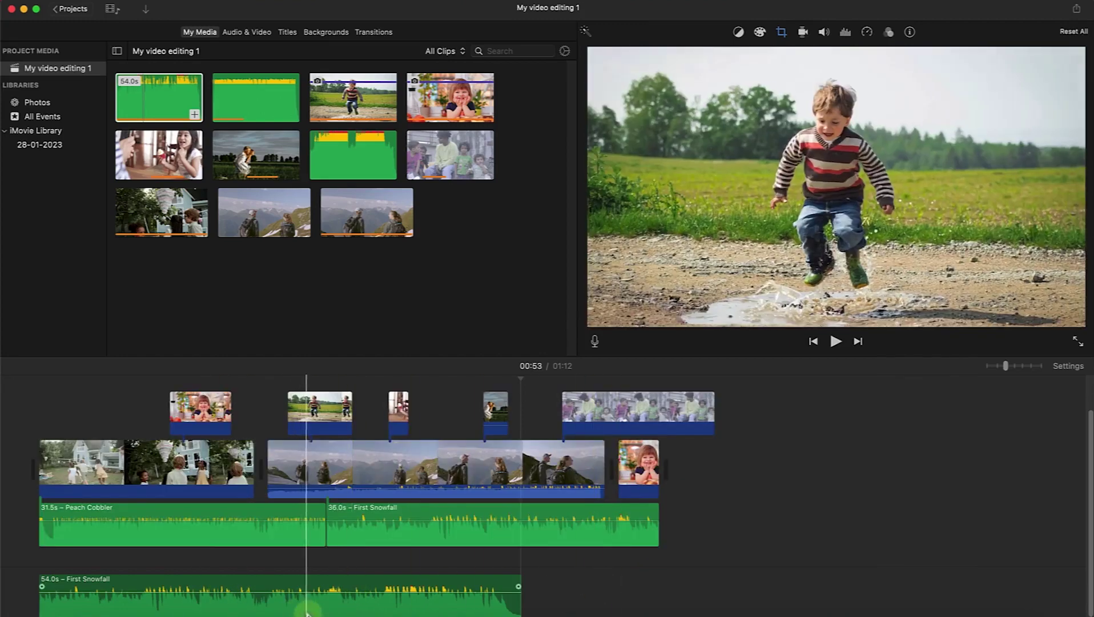
left_click(307, 613)
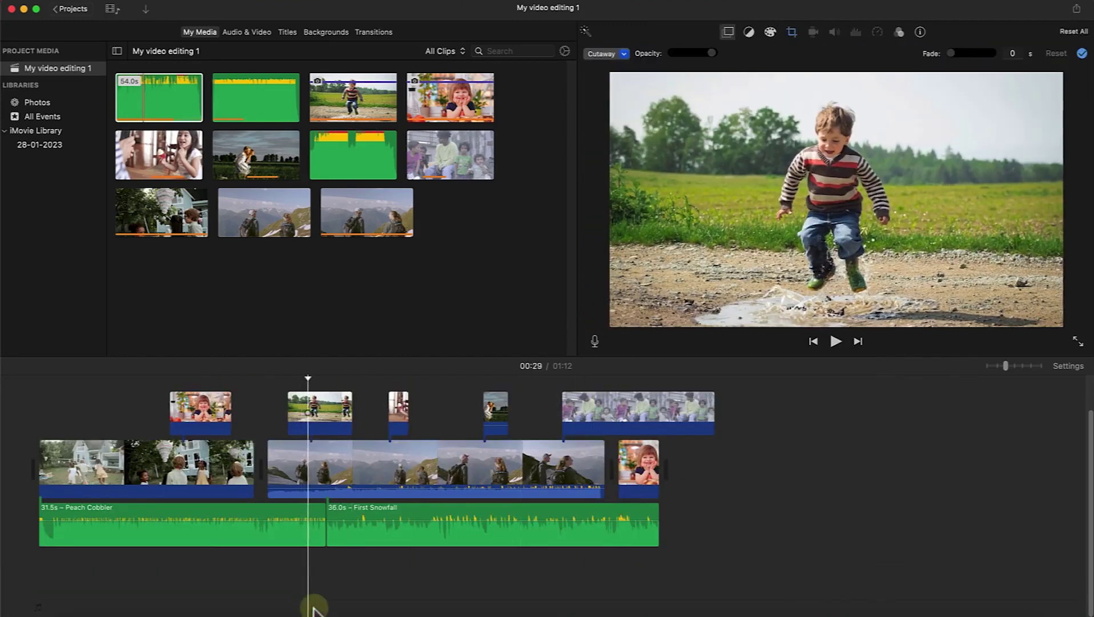
scroll(366, 508, "up", 2)
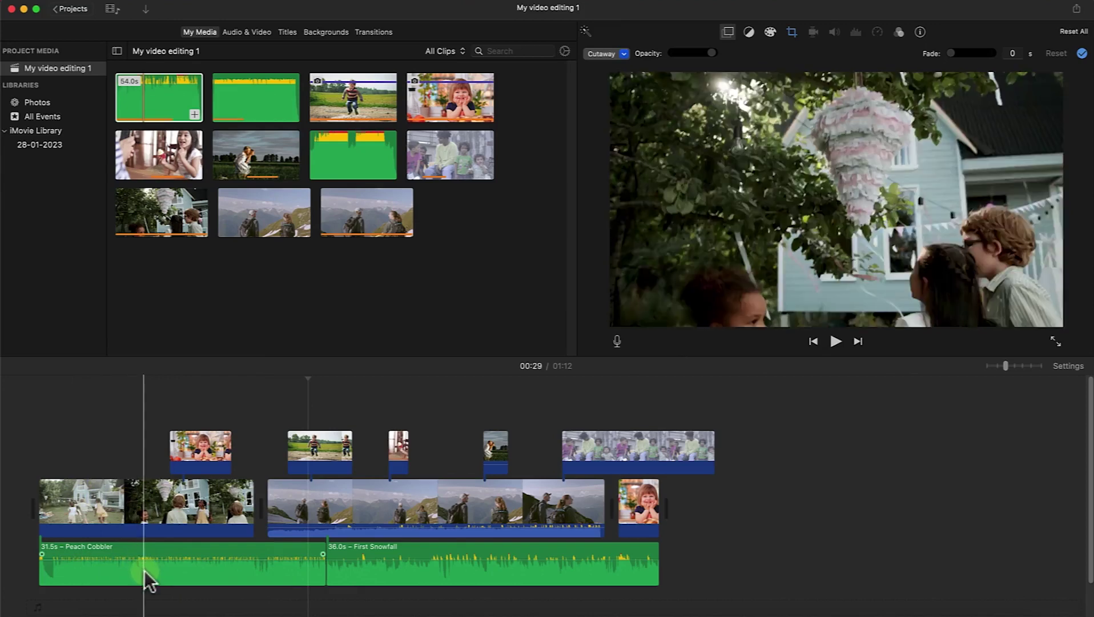
Step: Raise the volume of the Peach Cobbler audio clip to 178%
left_click(148, 573)
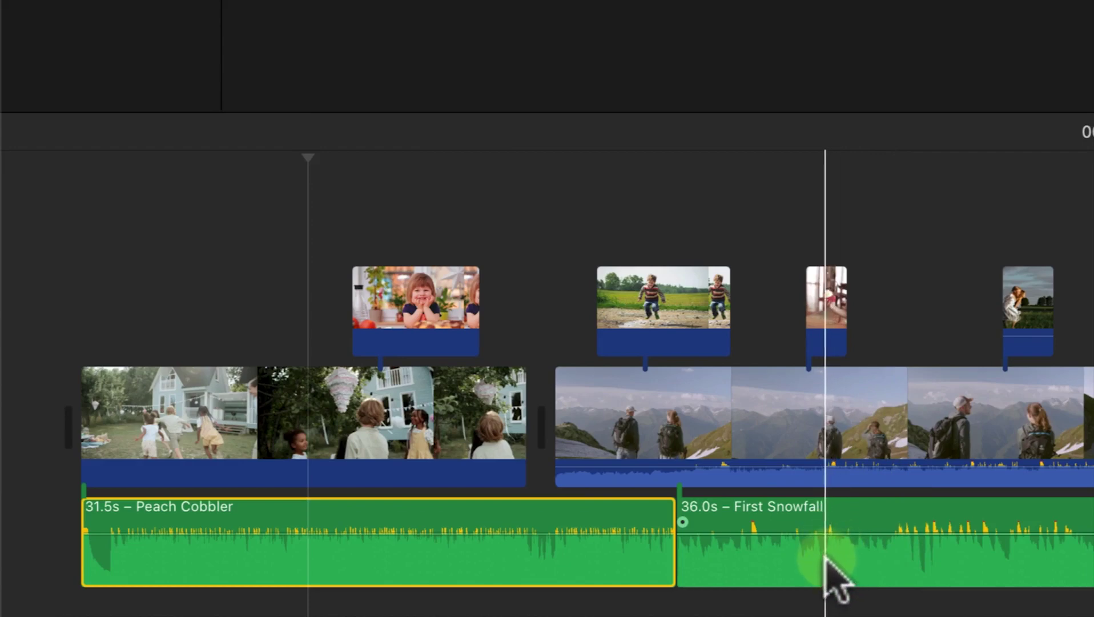
left_click(531, 552)
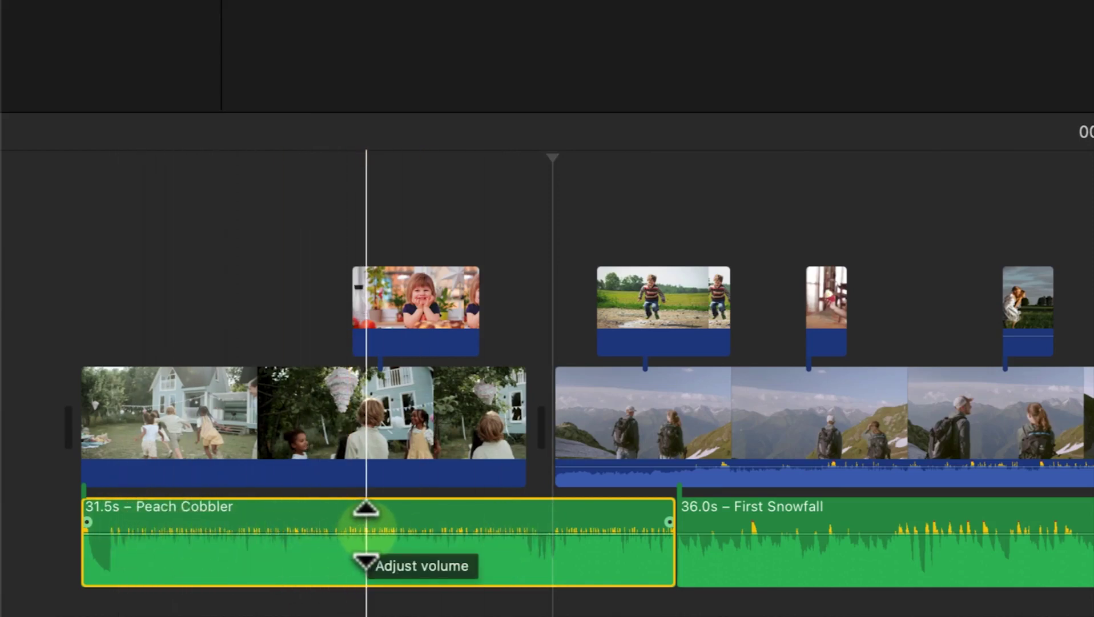
mouse_move(367, 534)
left_mouse_down()
mouse_move(375, 581)
mouse_move(378, 527)
left_mouse_up()
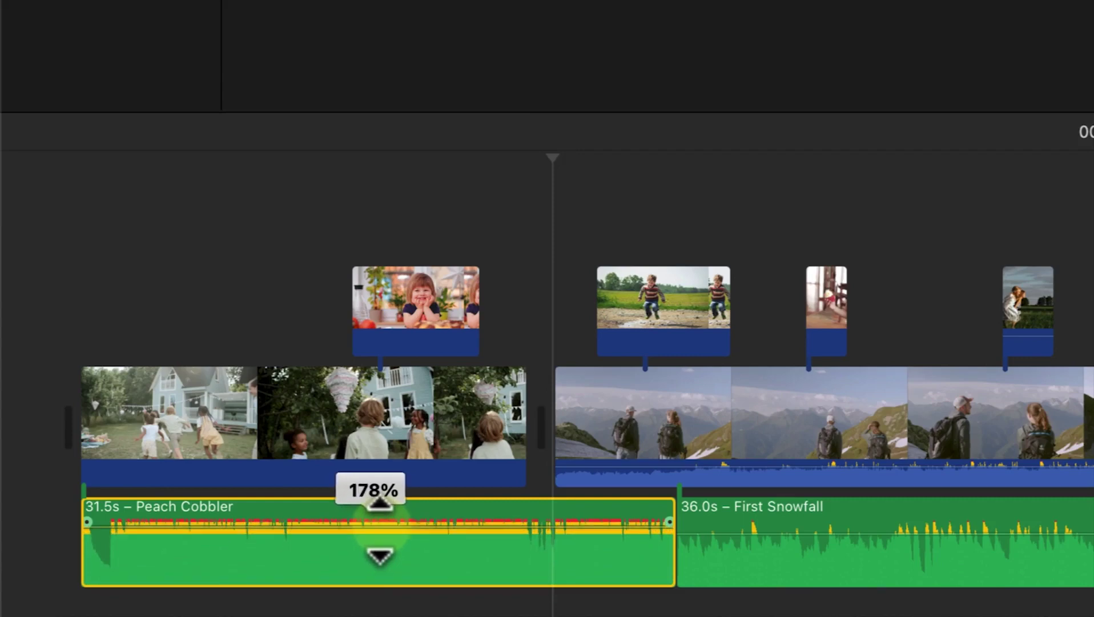
mouse_move(380, 528)
left_mouse_down()
mouse_move(383, 513)
mouse_move(389, 526)
left_mouse_up()
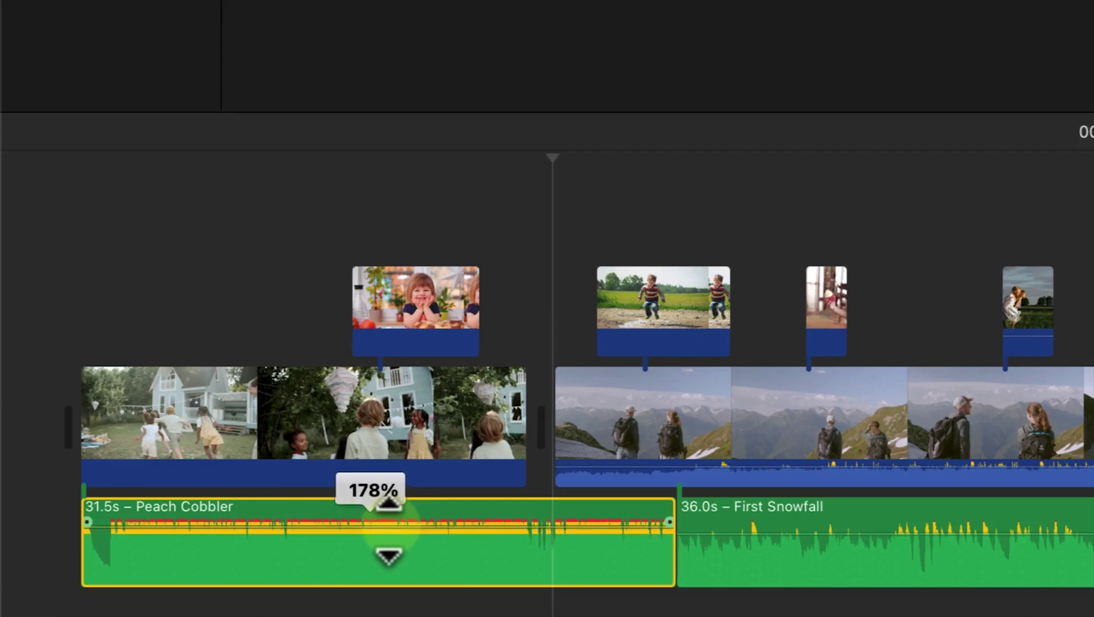
Step: Lower the Peach Cobbler clip's volume to slightly below its original level so its waveform has no peaks
left_click_drag(389, 526, 403, 551)
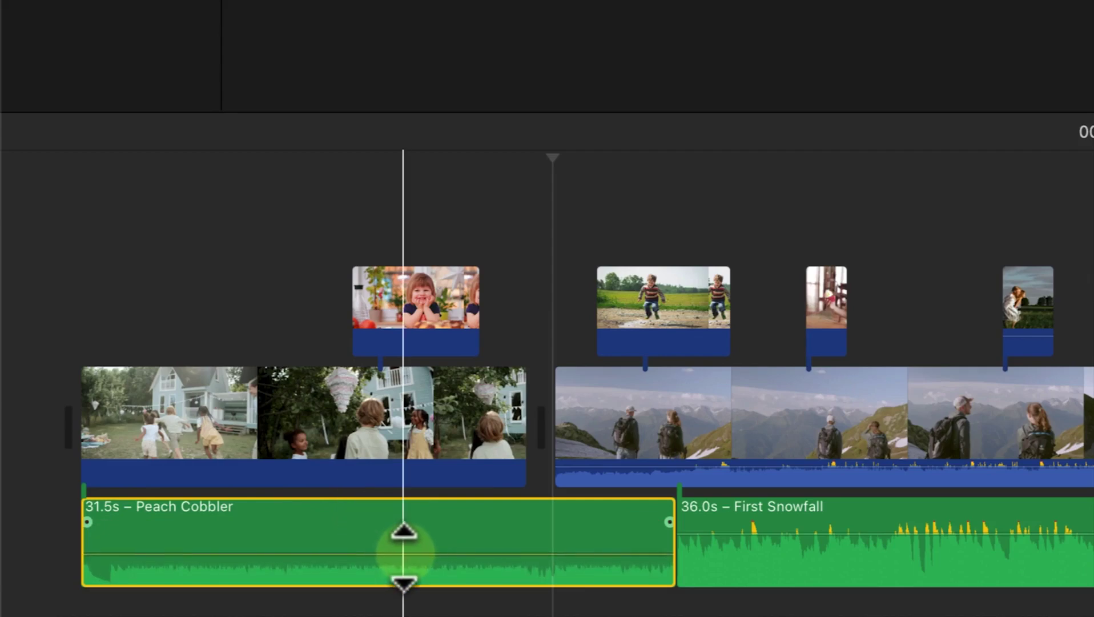
left_click_drag(404, 552, 408, 555)
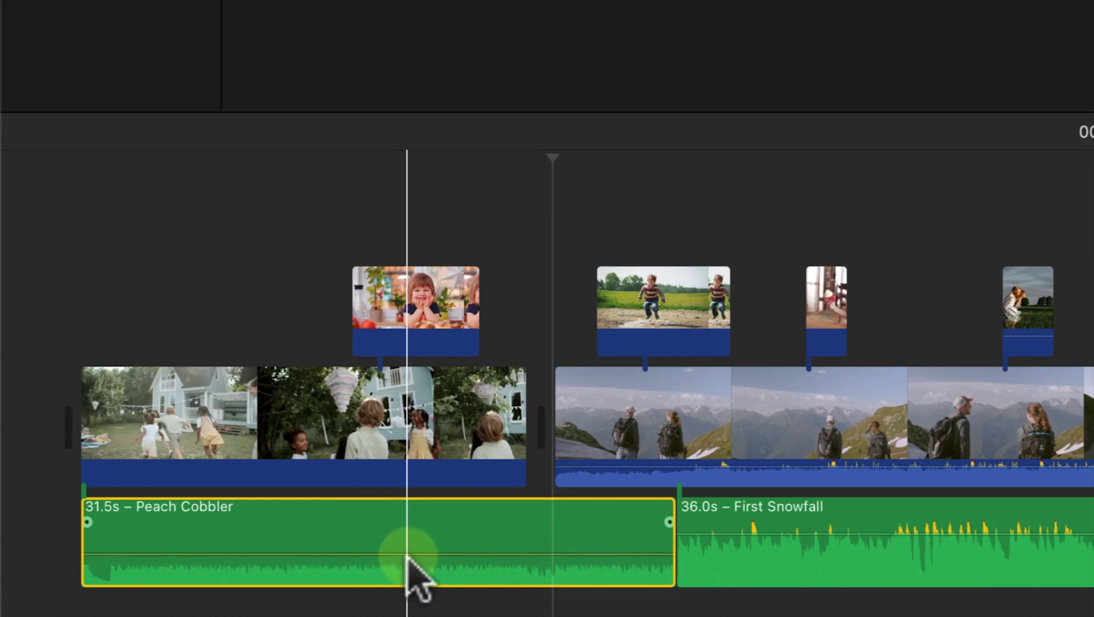
mouse_move(407, 557)
left_mouse_down()
mouse_move(386, 567)
mouse_move(394, 541)
left_mouse_up()
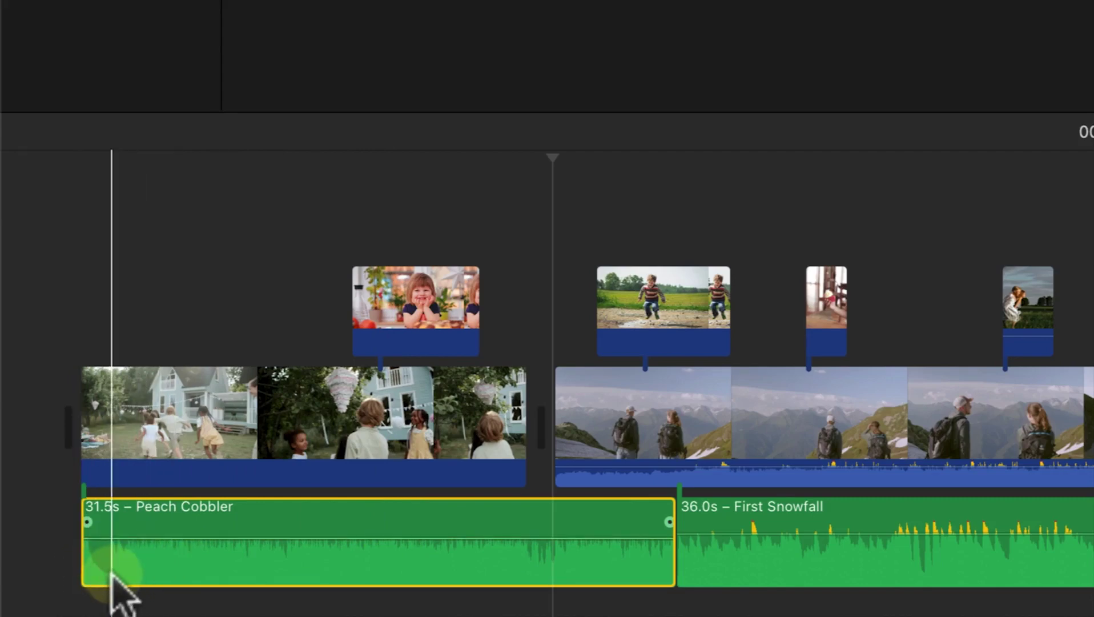
Step: Trim the beginning of Peach Cobbler to leave 29.2 s, move it to the timeline start, and join First Snowfall to its end
left_click_drag(85, 541, 129, 555)
left_click_drag(214, 571, 151, 561)
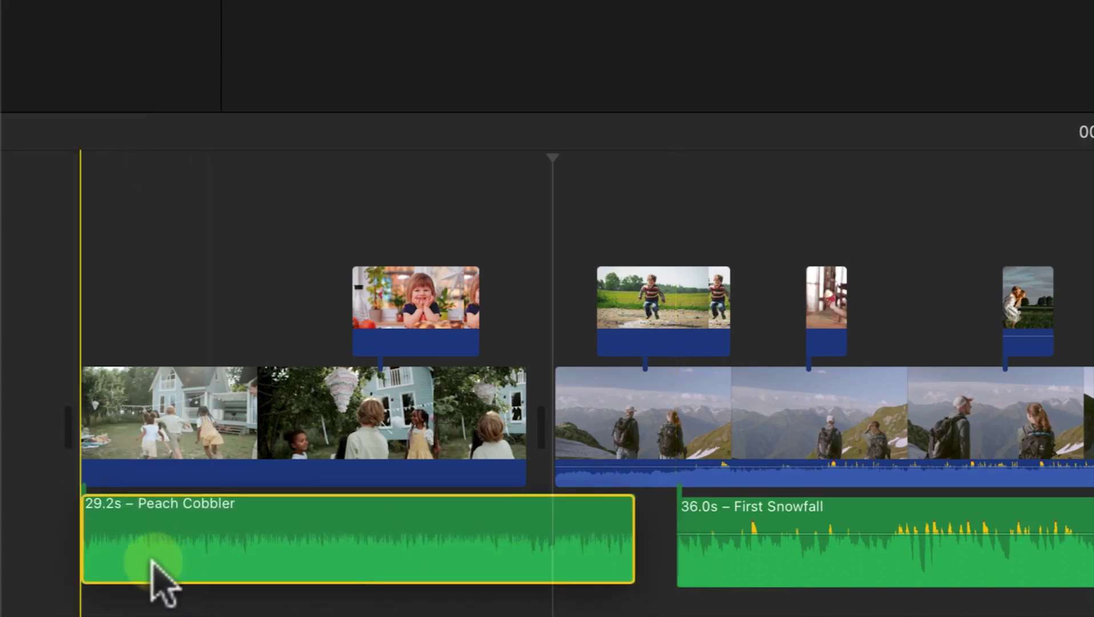
left_click_drag(870, 576, 799, 572)
left_click(173, 608)
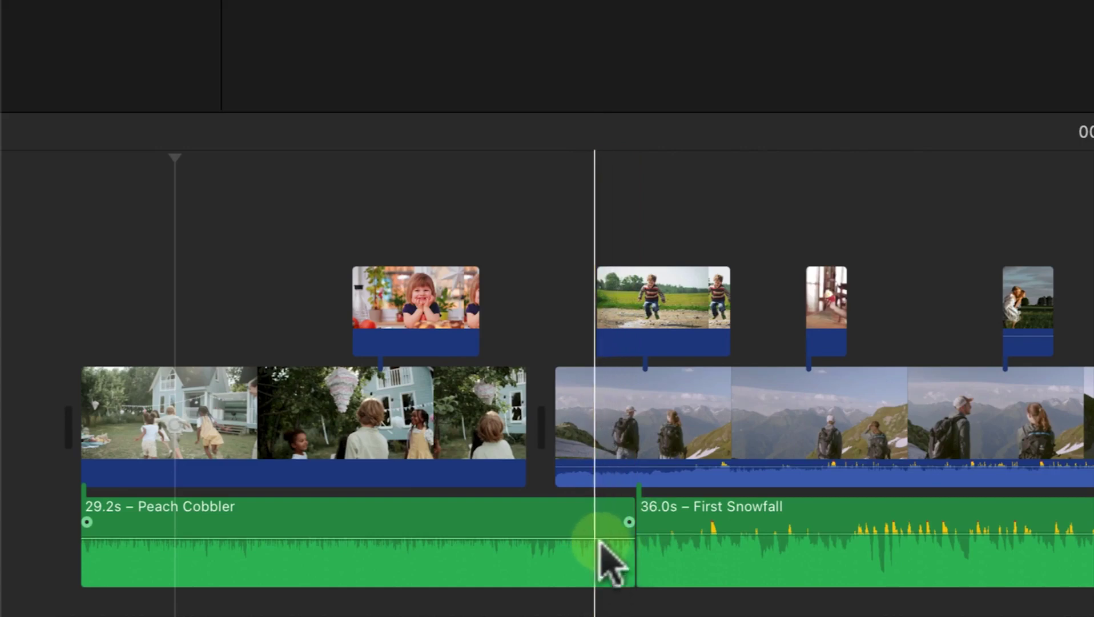
Step: Add a fade-in of about 06:21 (seconds:frames) to the start of the Peach Cobbler audio clip
left_click(144, 568)
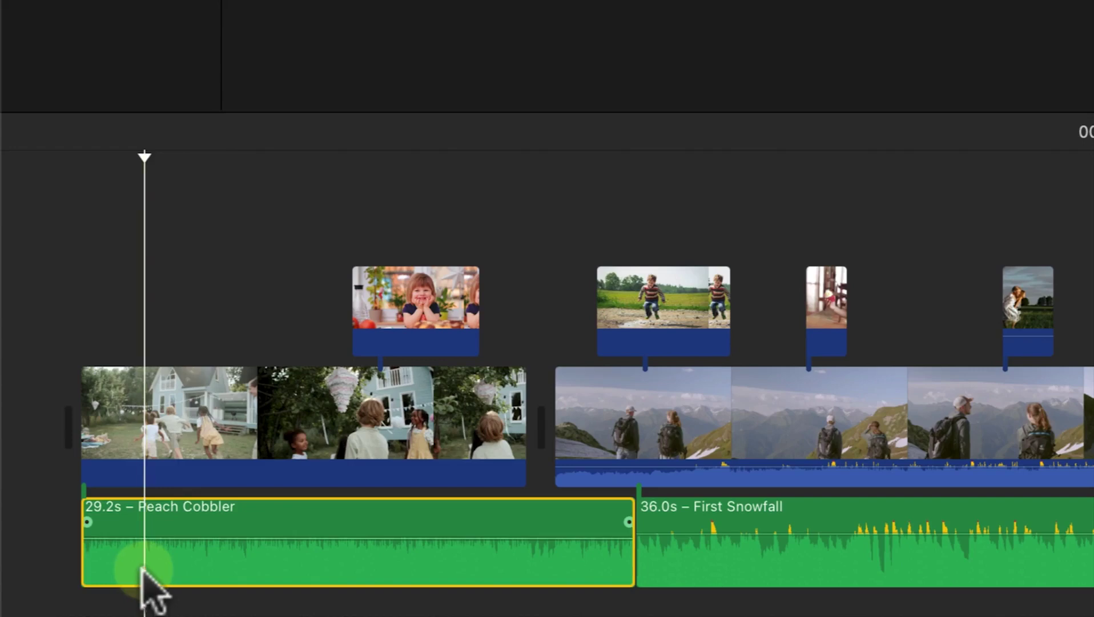
left_click_drag(90, 511, 90, 519)
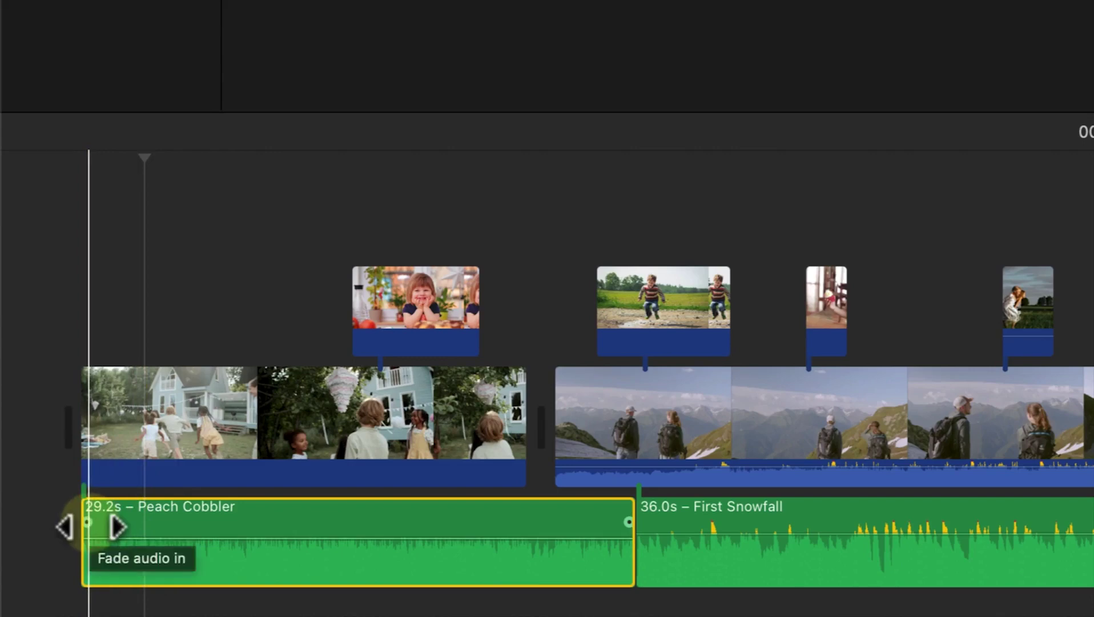
left_click_drag(89, 525, 202, 554)
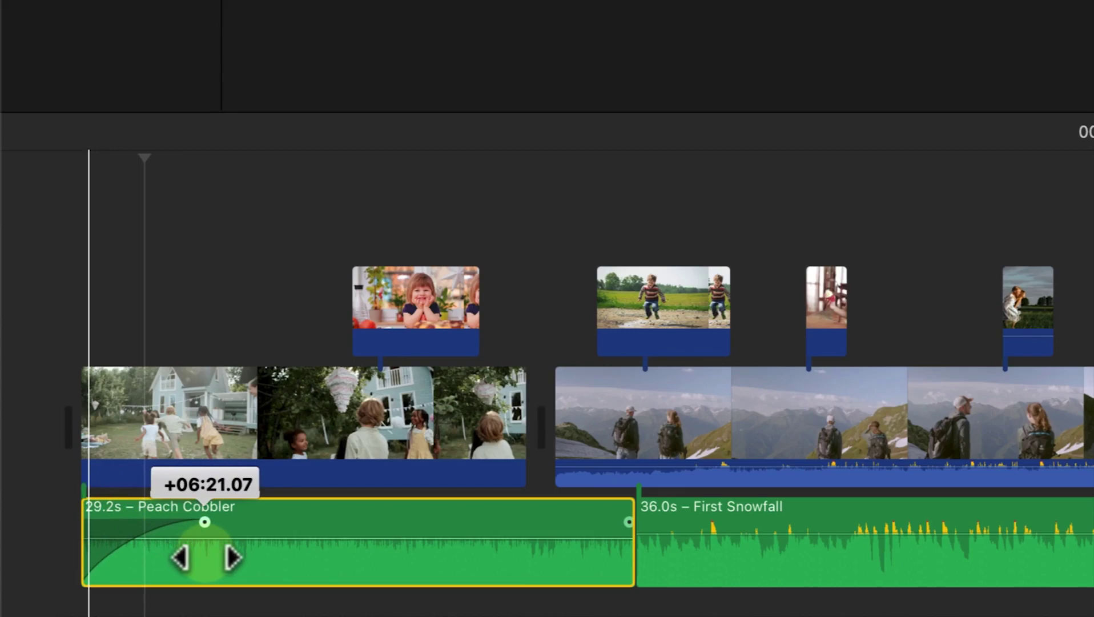
left_click_drag(207, 557, 201, 550)
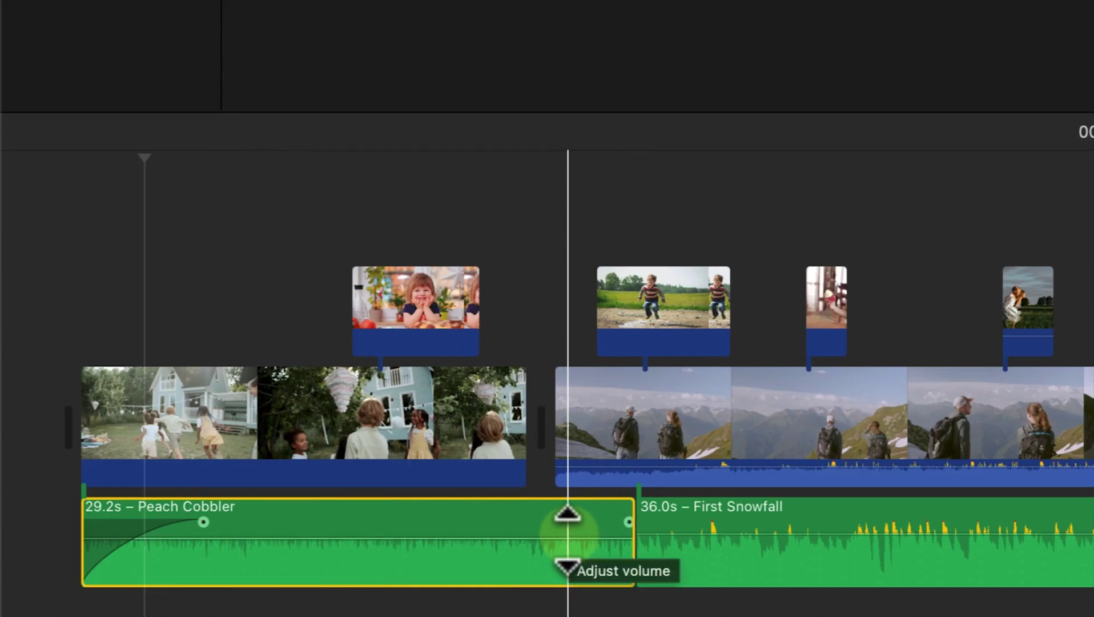
Step: Add a fade-out of about 04:08 (seconds:frames) to the end of the Peach Cobbler audio clip
left_click(552, 599)
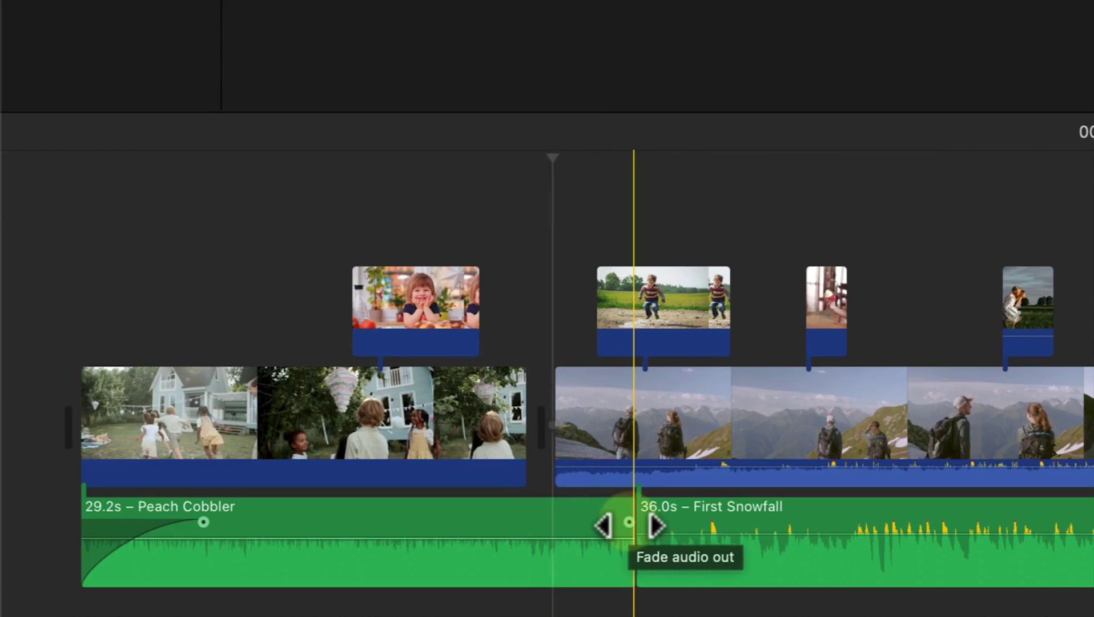
left_click_drag(628, 523, 557, 522)
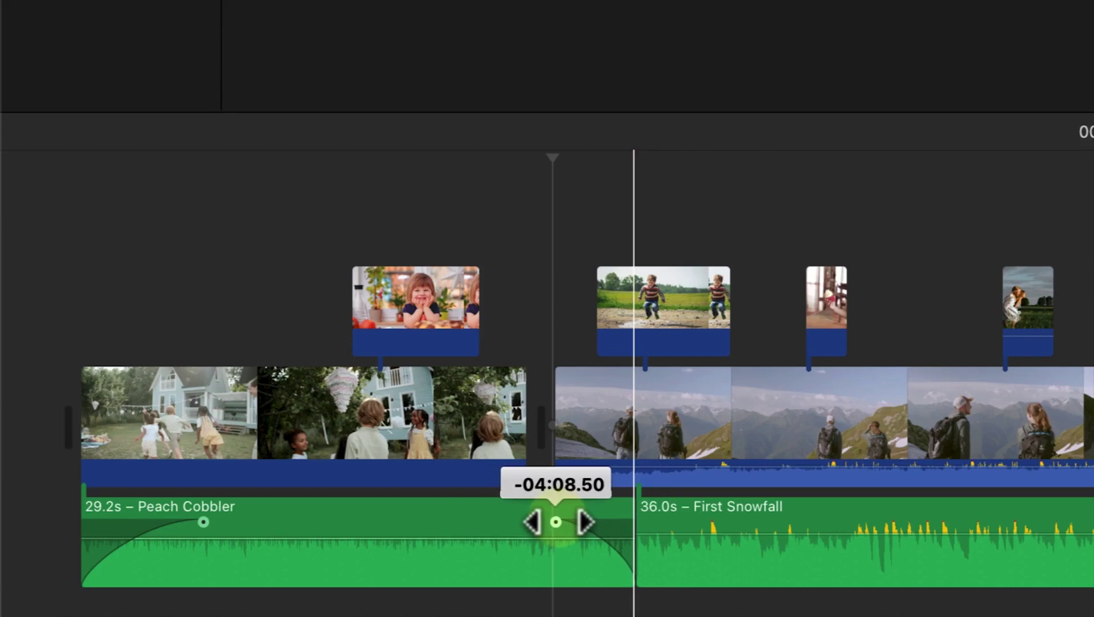
left_click_drag(556, 521, 554, 517)
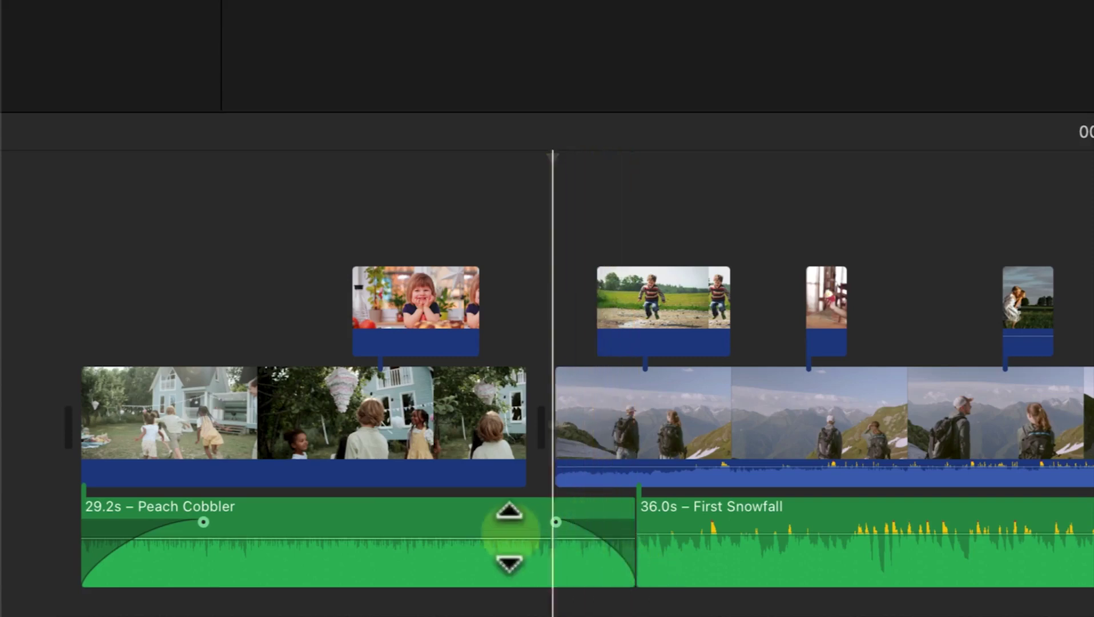
Step: Copy the Peach Cobbler clip and paste only its volume adjustments, including the fades, onto the First Snowfall clip
left_click(333, 558)
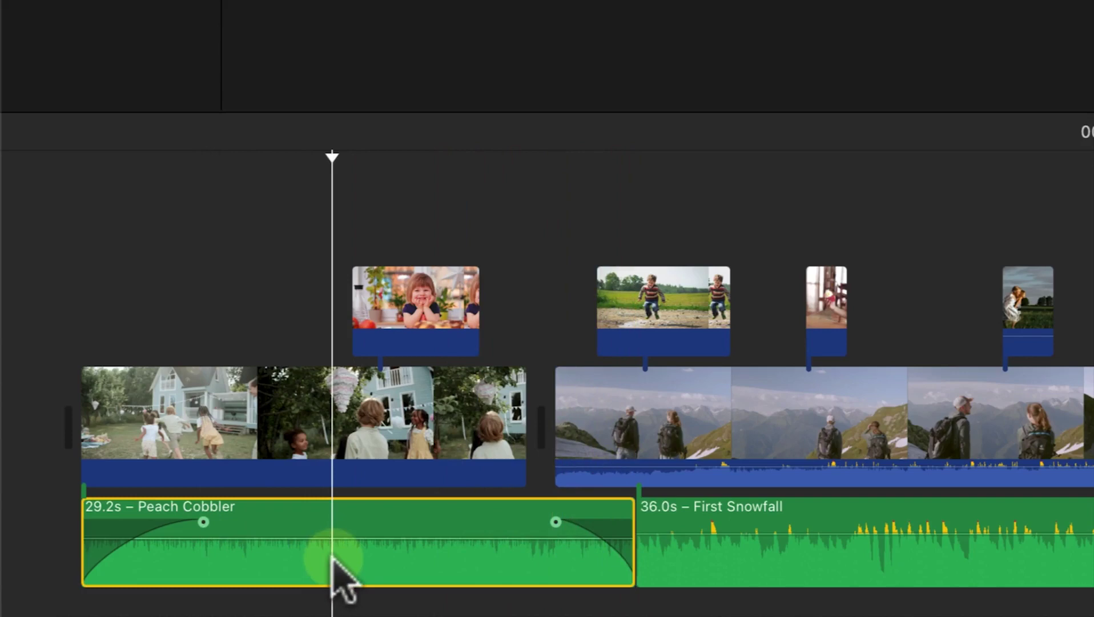
left_click(1073, 580)
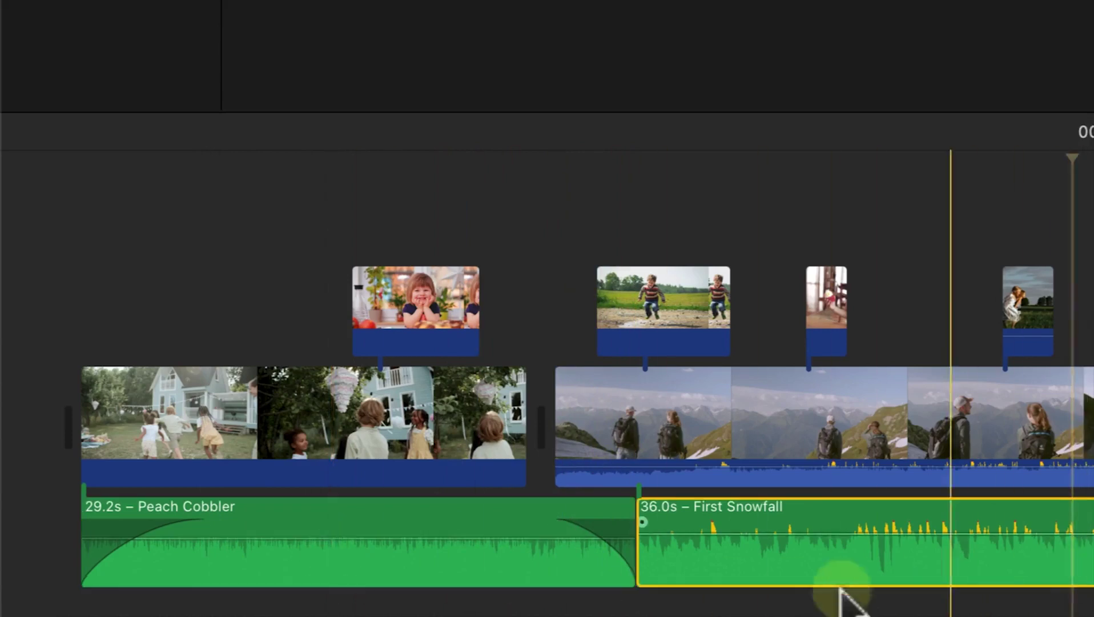
left_click(455, 564)
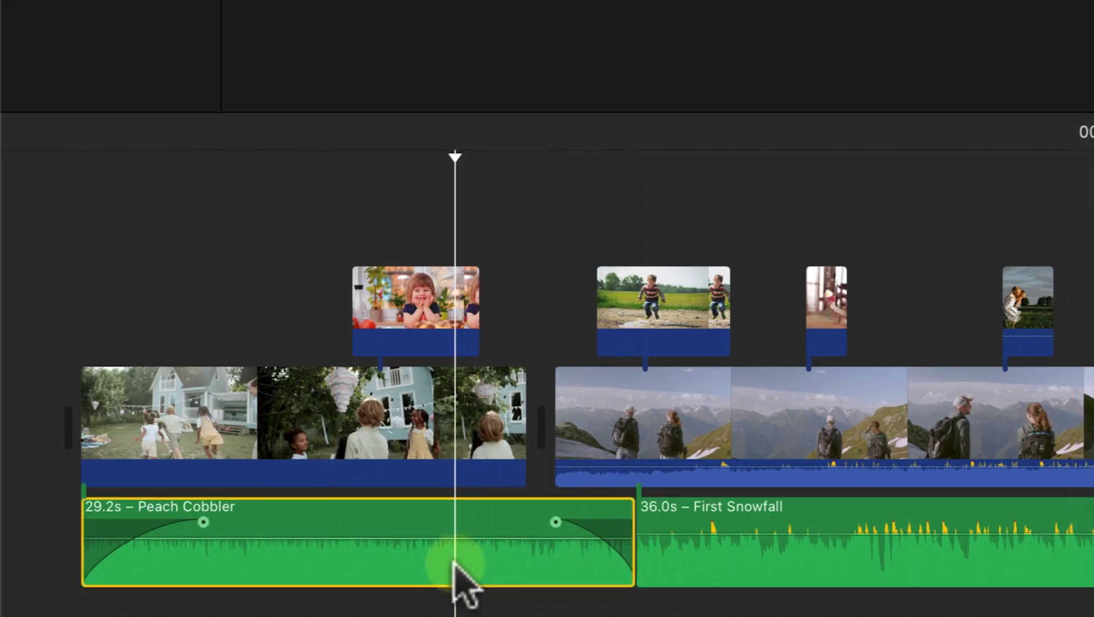
right_click(462, 581)
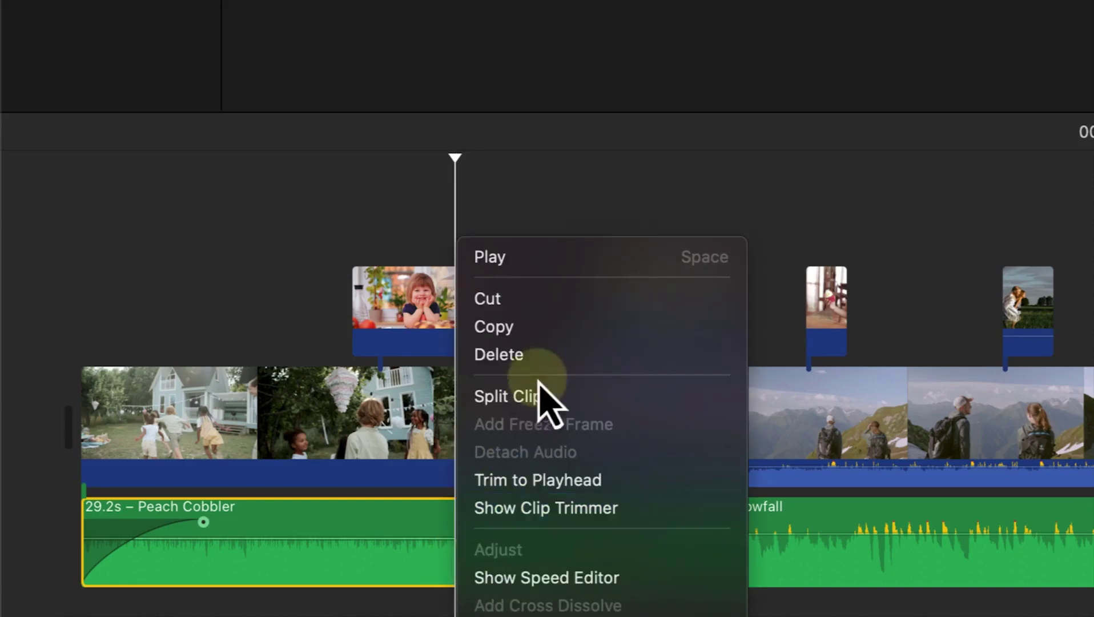
left_click(543, 326)
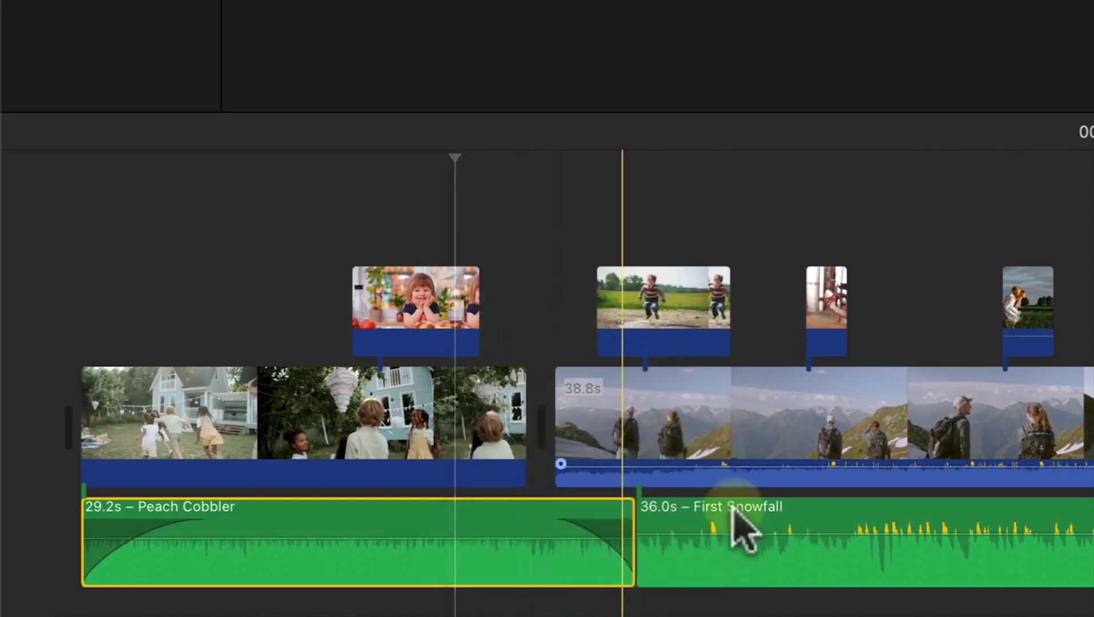
left_click(902, 565)
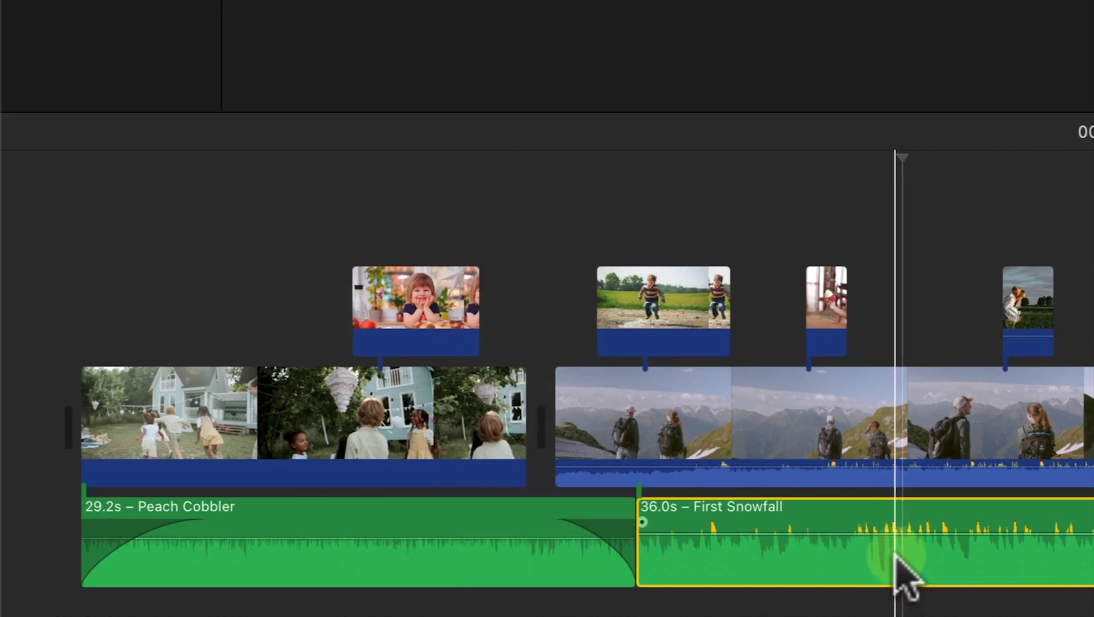
left_click(409, 575)
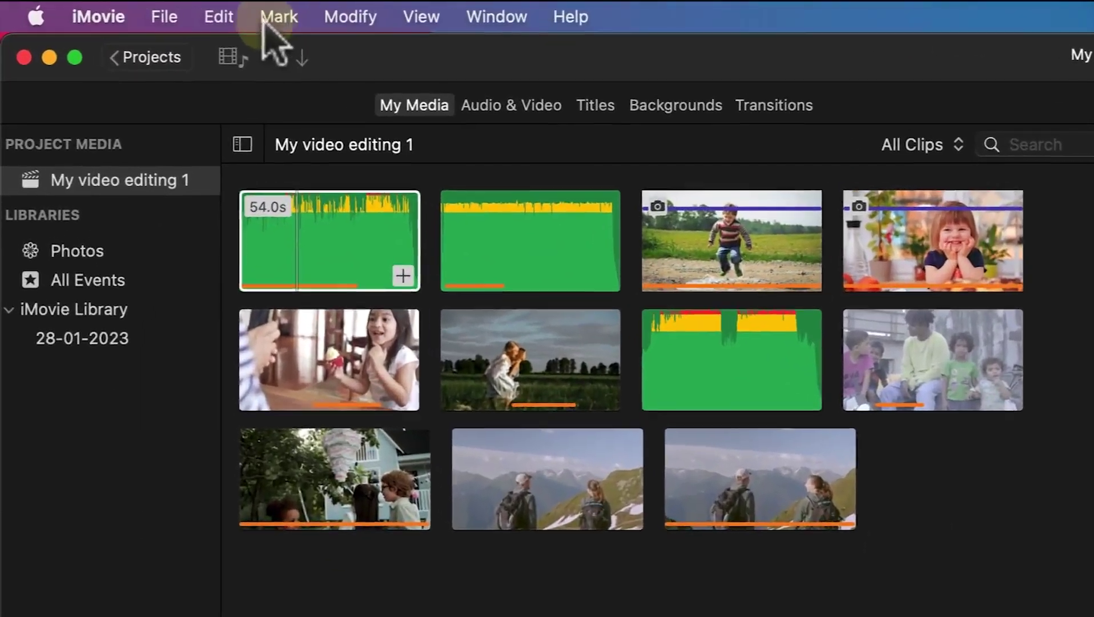
left_click(155, 0)
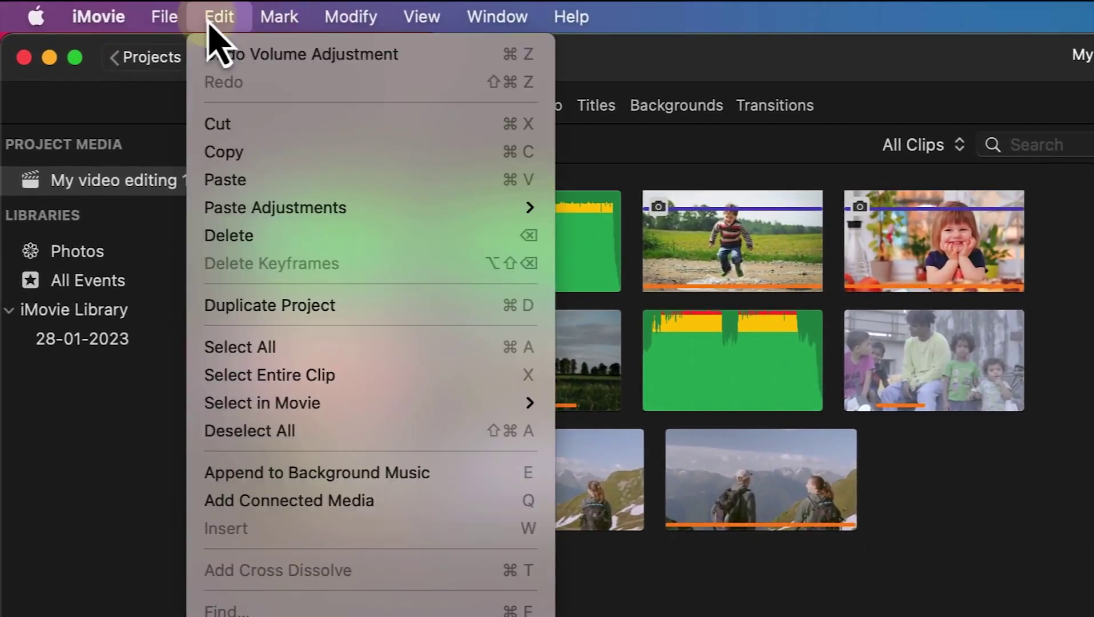
mouse_move(276, 219)
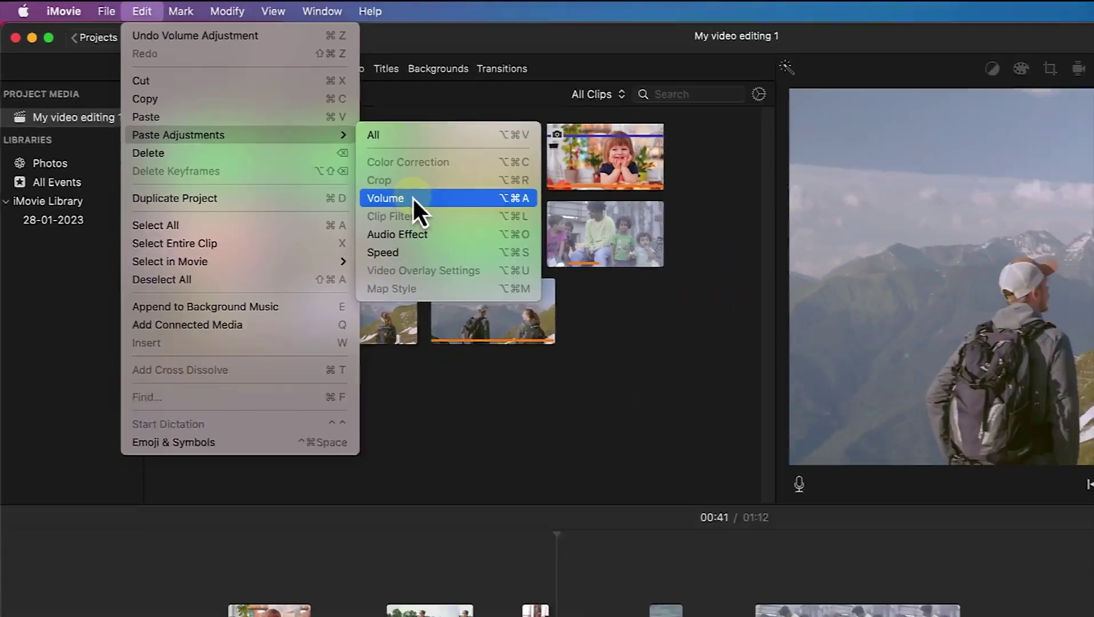
left_click(638, 306)
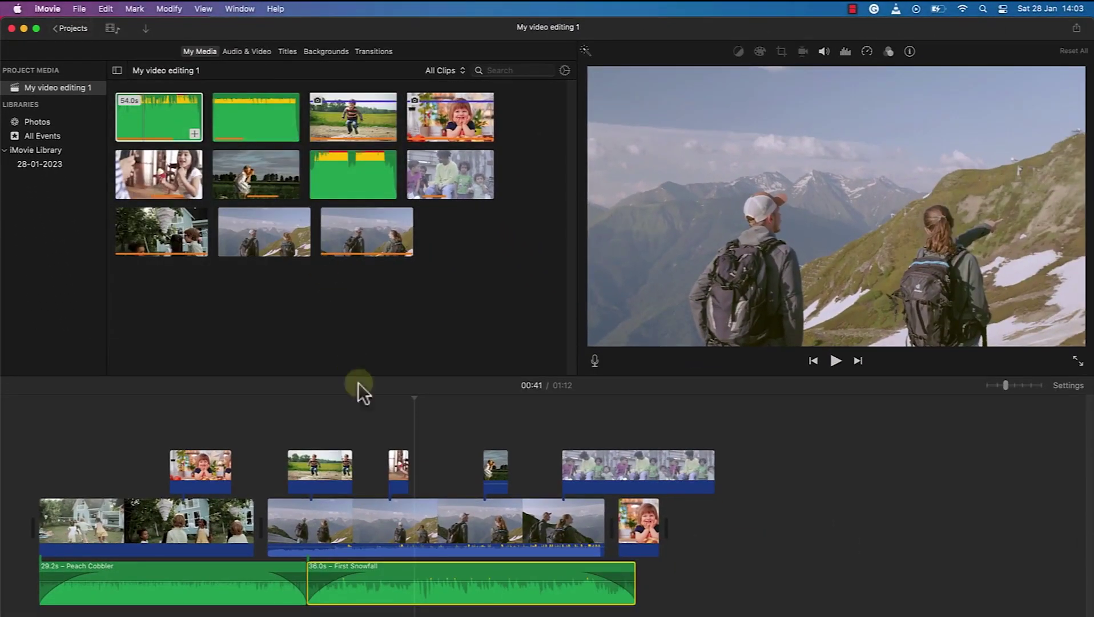
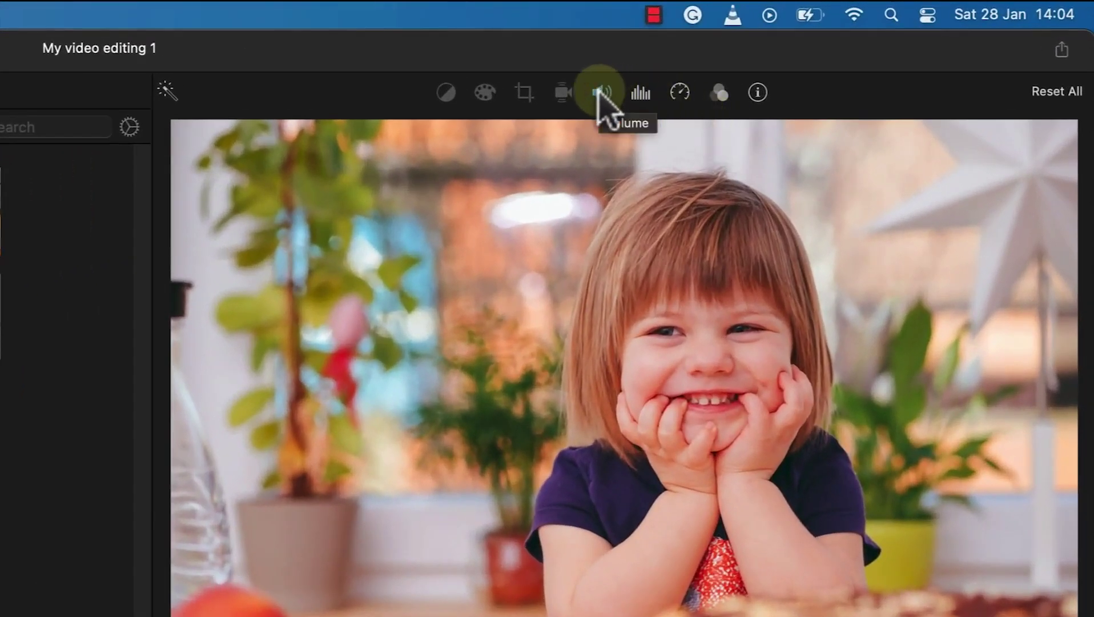
Step: Set the volume of the Peach Cobbler clip to 34% with the volume adjustment
left_click(599, 93)
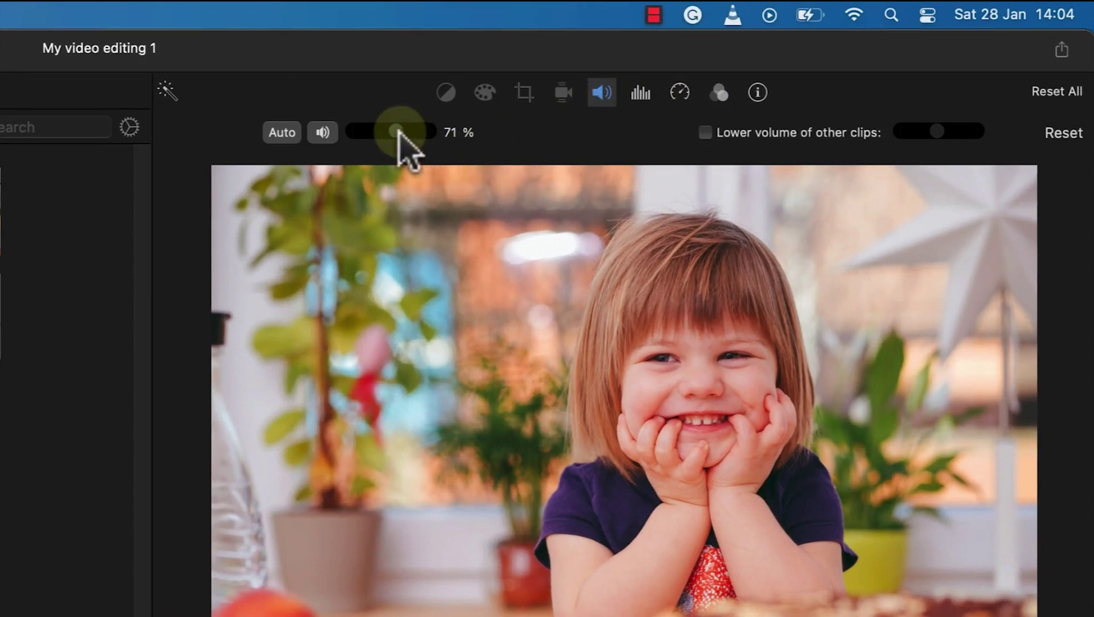
mouse_move(398, 132)
left_mouse_down()
mouse_move(409, 135)
mouse_move(379, 123)
mouse_move(407, 136)
mouse_move(381, 135)
left_mouse_up()
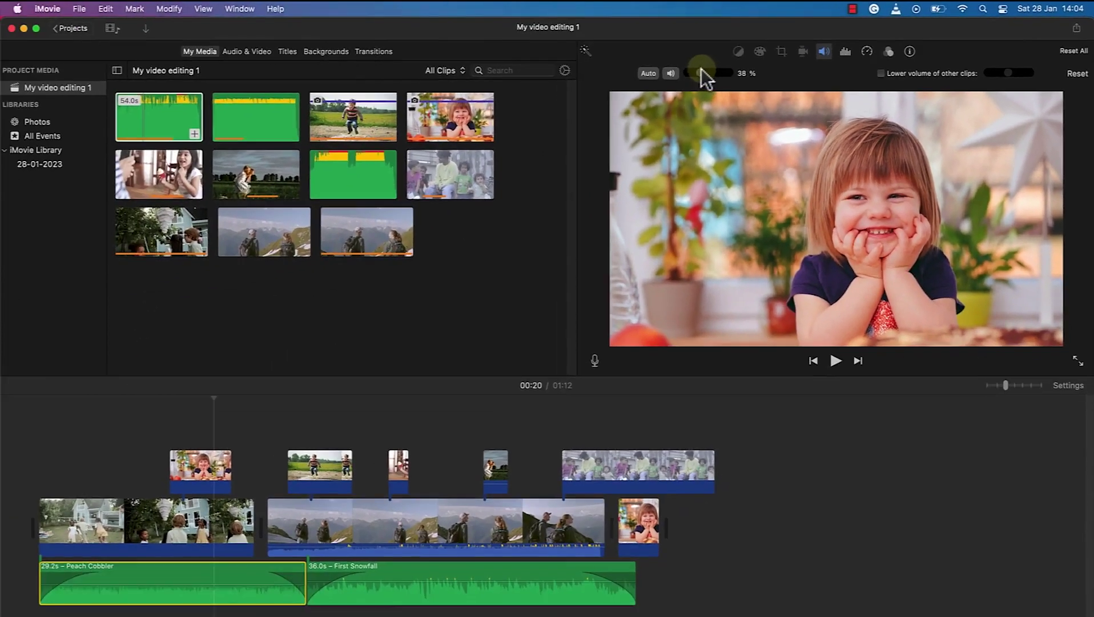
left_click_drag(701, 68, 697, 71)
left_click_drag(702, 74, 721, 78)
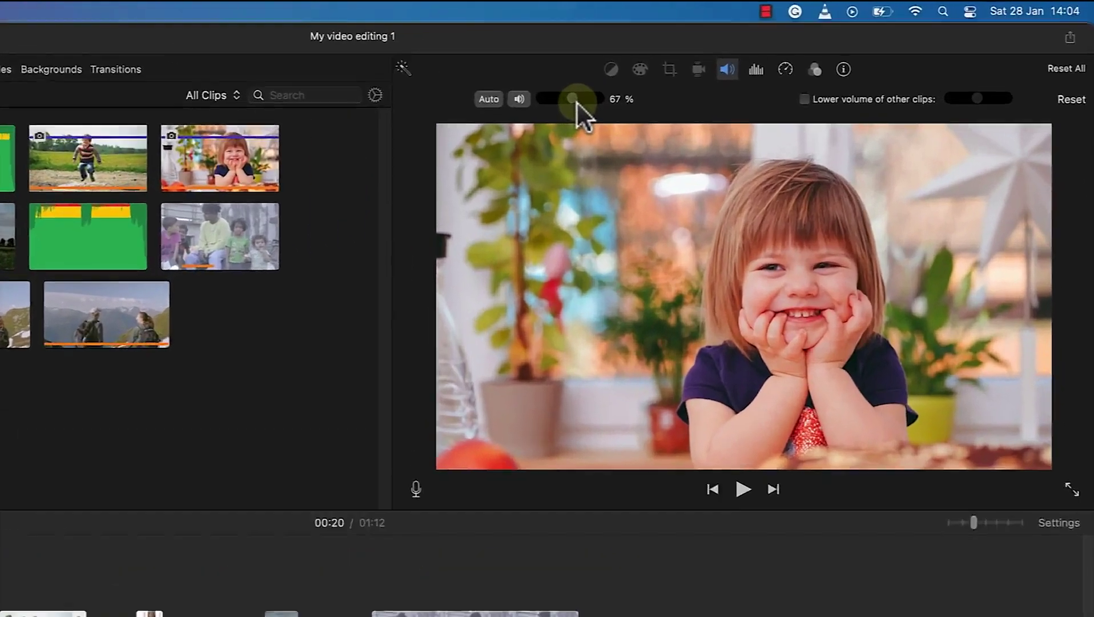
left_click_drag(410, 138, 378, 142)
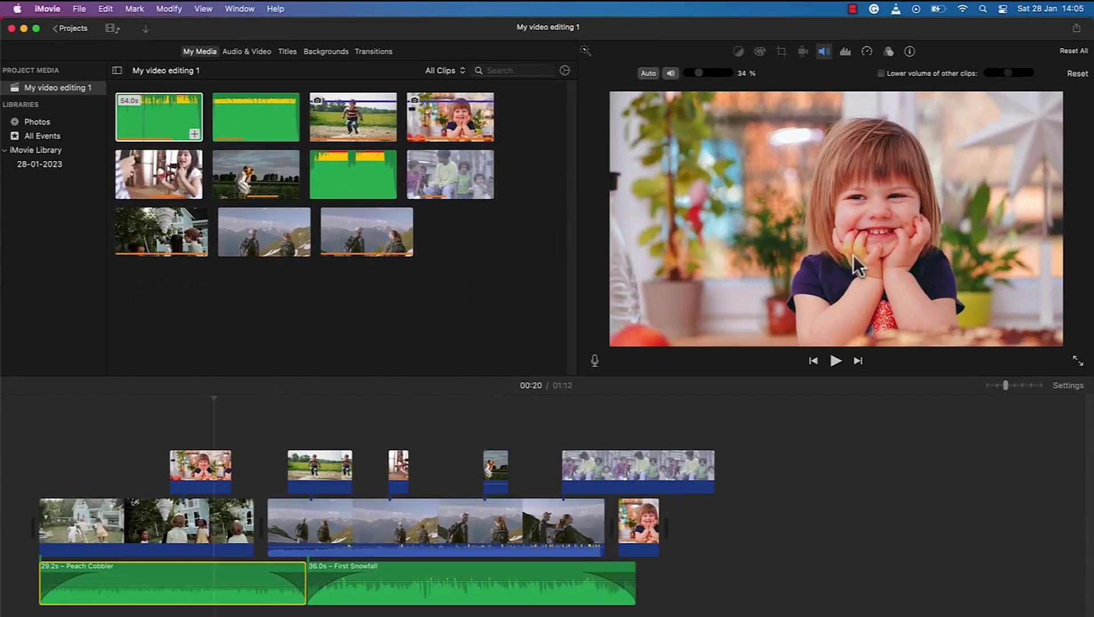
Step: Reduce background noise on the Peach Cobbler clip by 55% and choose the Flat equalizer preset
left_click(846, 52)
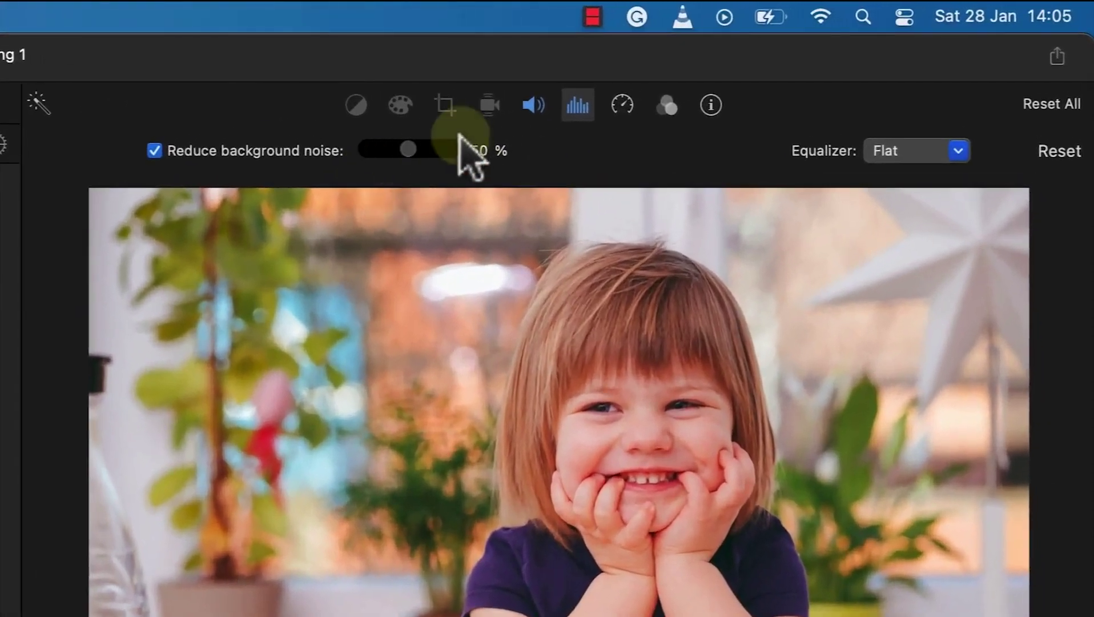
left_click_drag(406, 147, 432, 153)
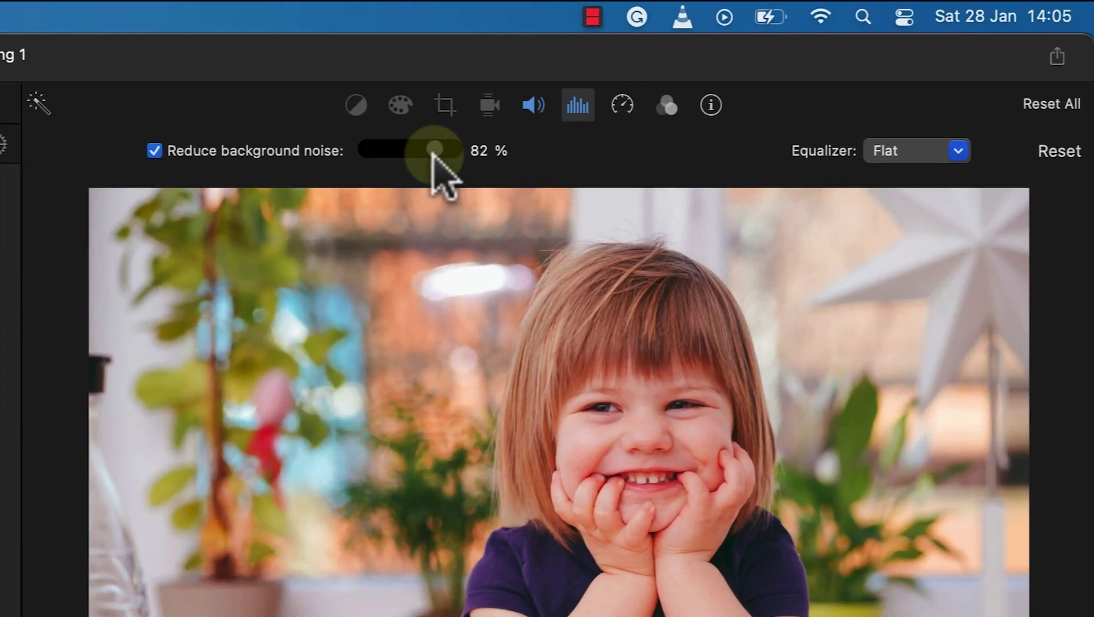
left_click_drag(432, 151, 413, 149)
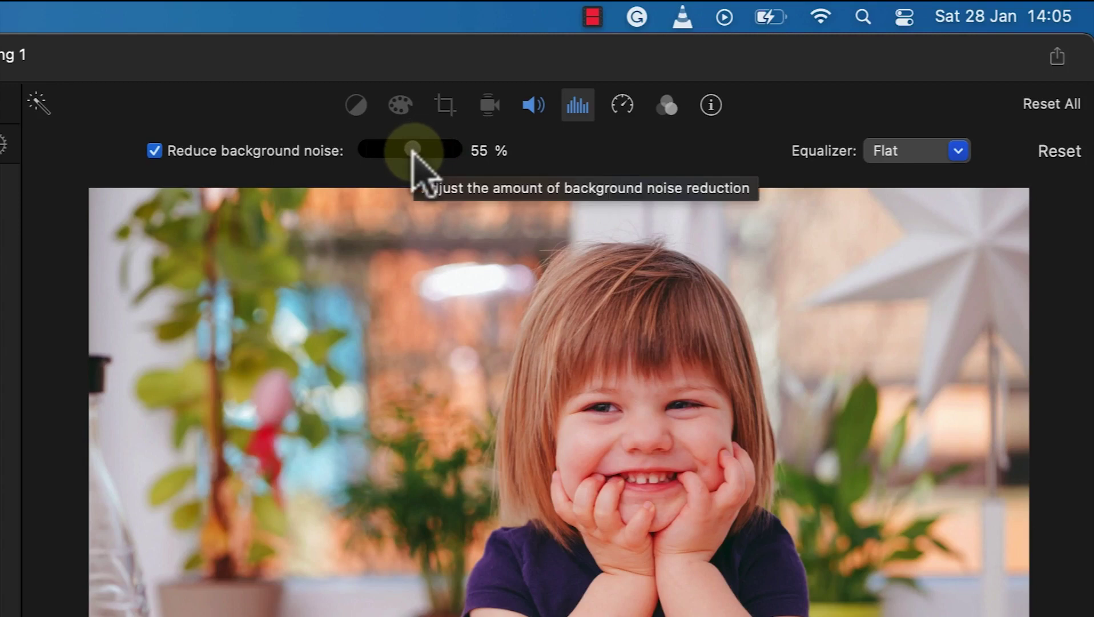
left_click(957, 153)
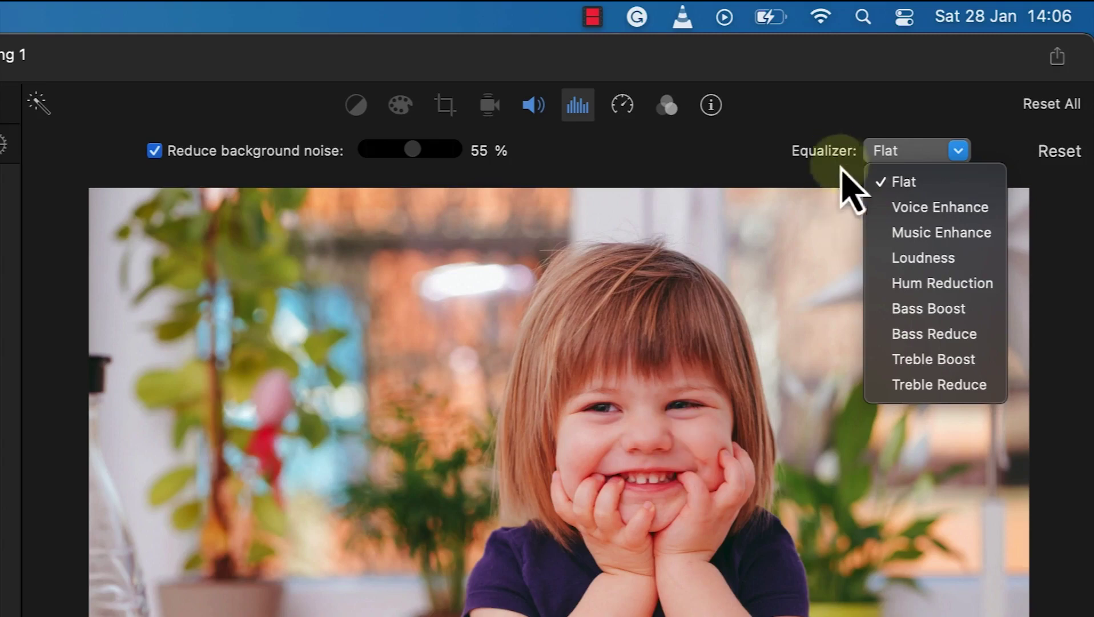
left_click(957, 182)
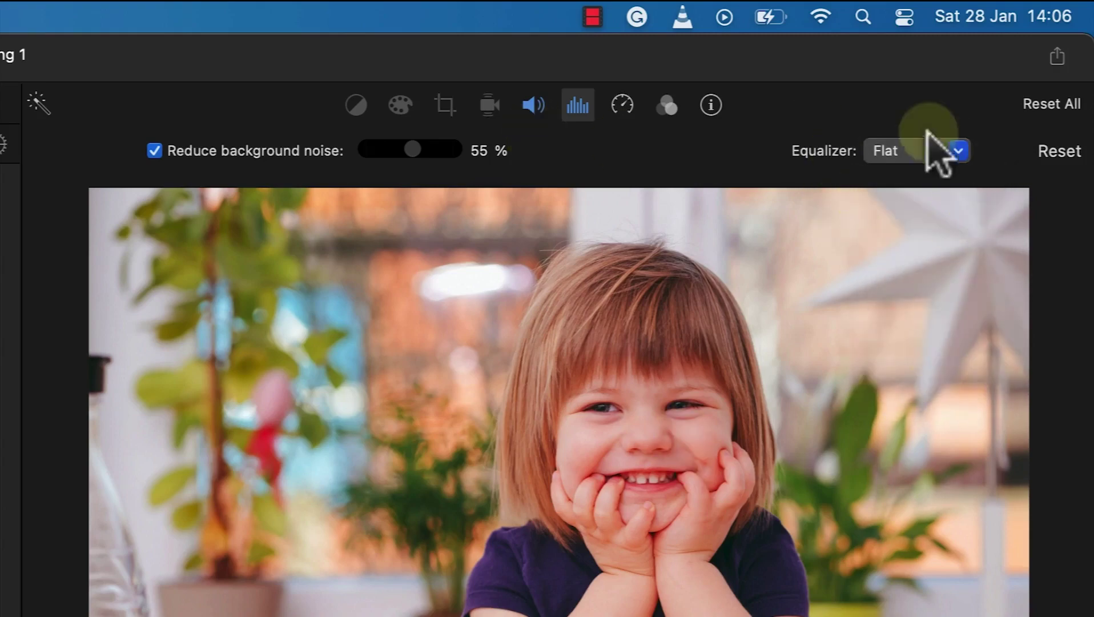